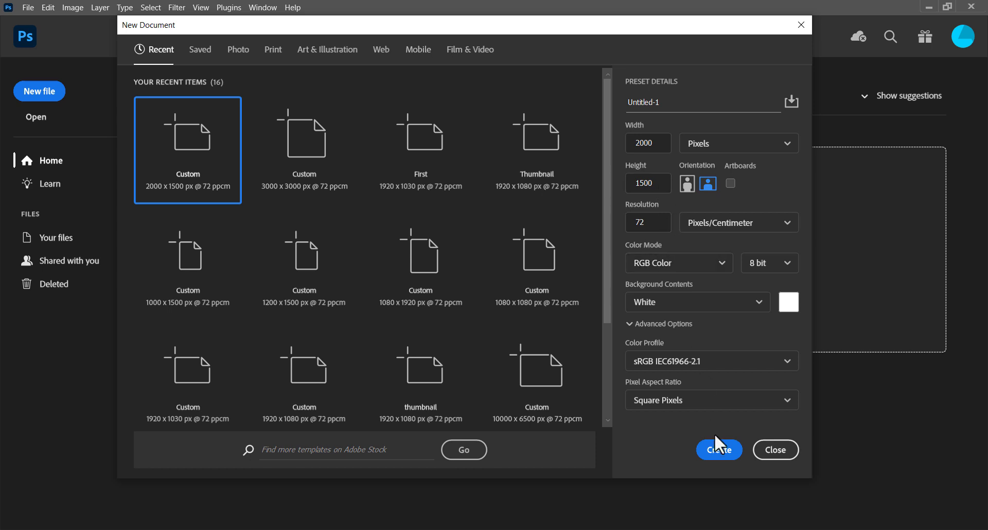
Step: Create a white 2000 x 1500 px document and add a Solid Color fill layer in d4aa68
click(717, 442)
click(913, 522)
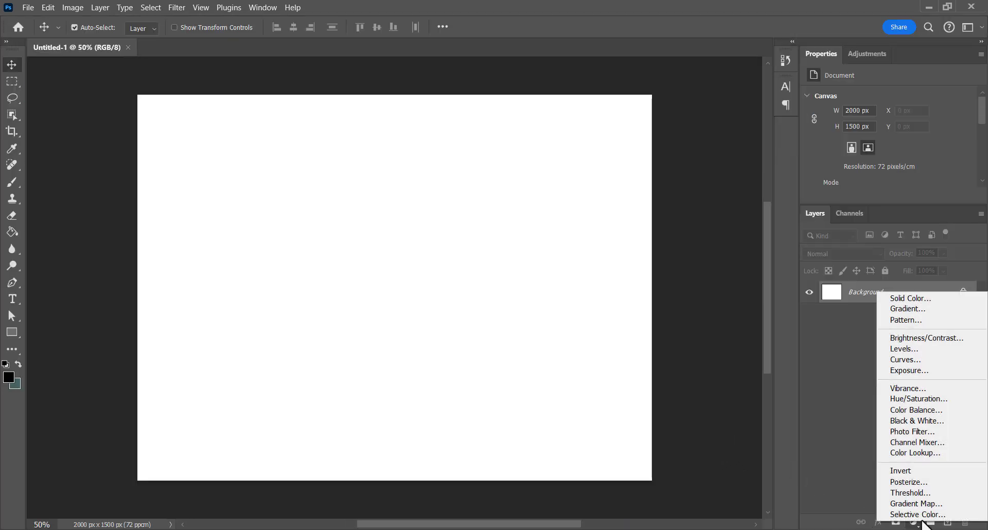
click(922, 293)
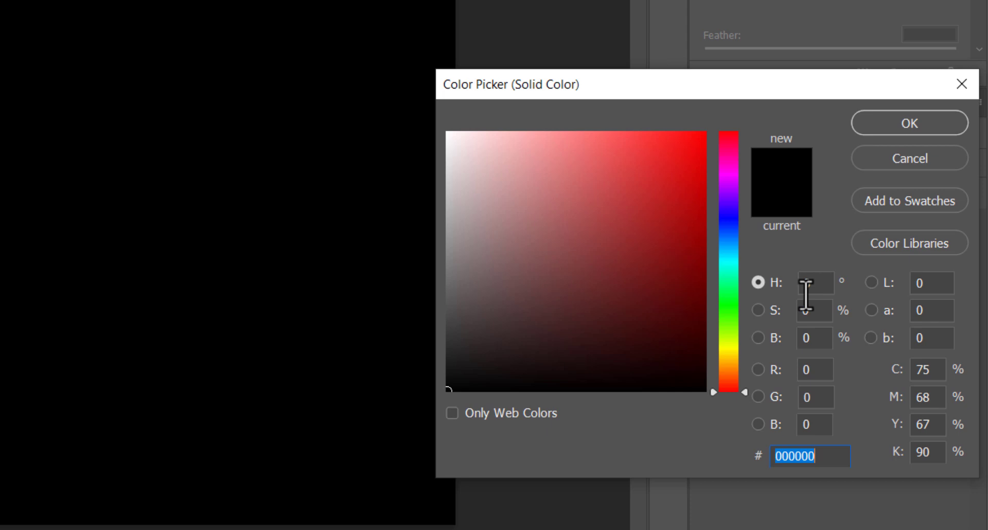
text(d4aa68)
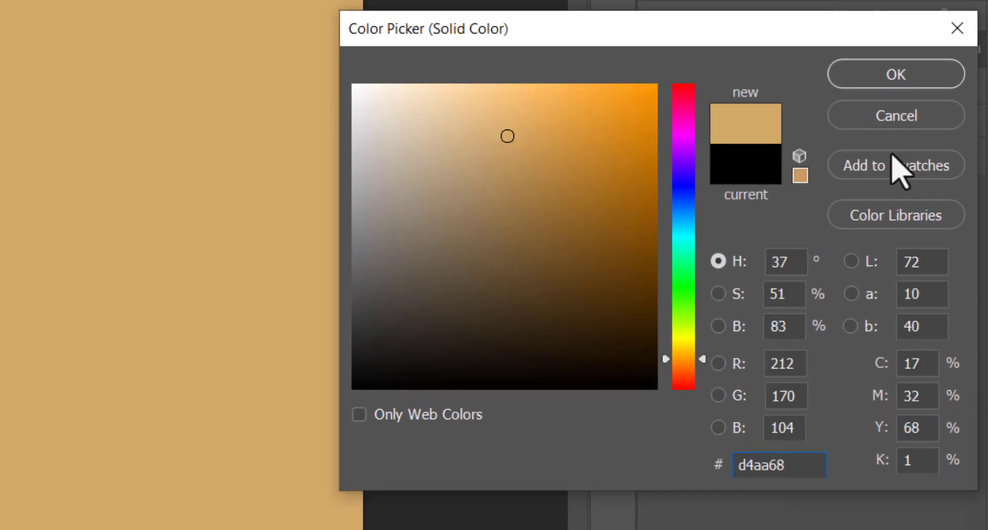
click(897, 74)
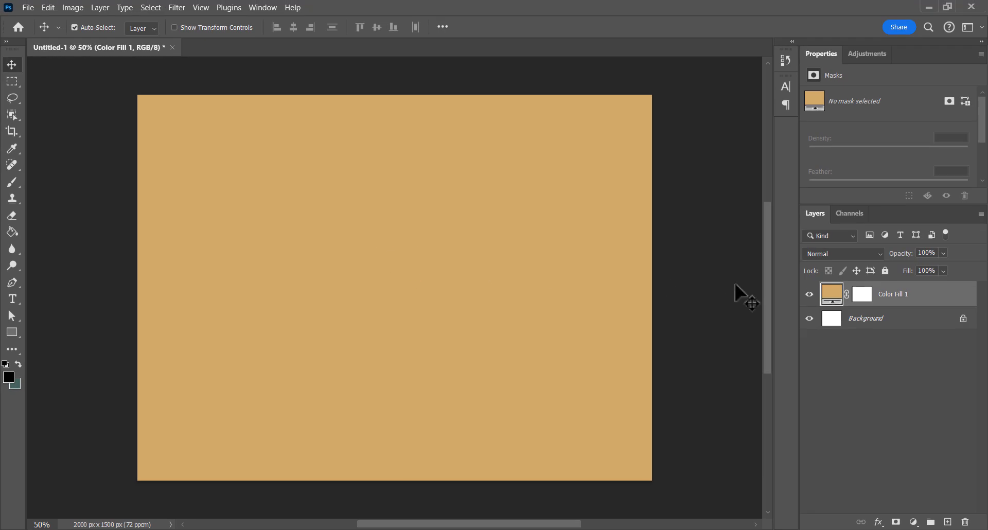
Step: Put the colour fill layer in a group named "Background", collapse it, and delete the original white background layer
key(ctrl+g)
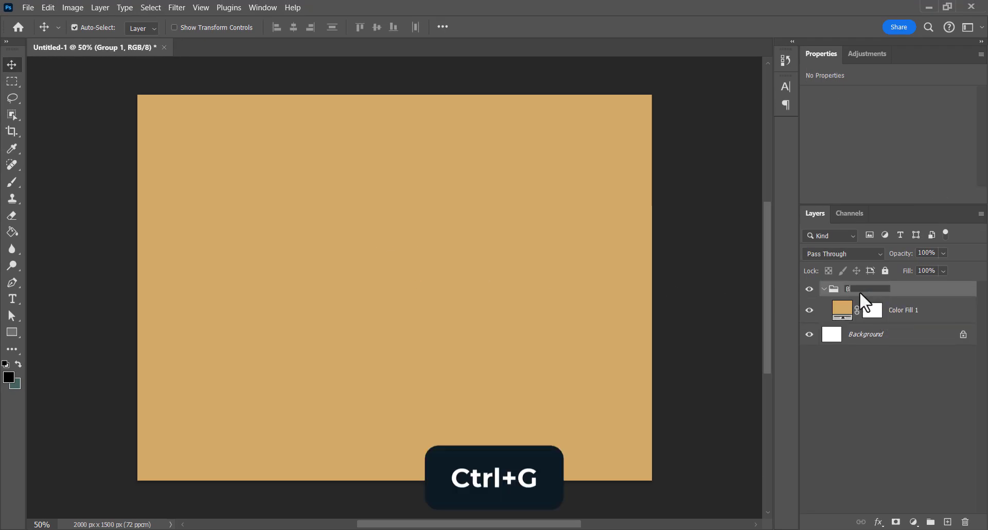
click(861, 292)
text(Background)
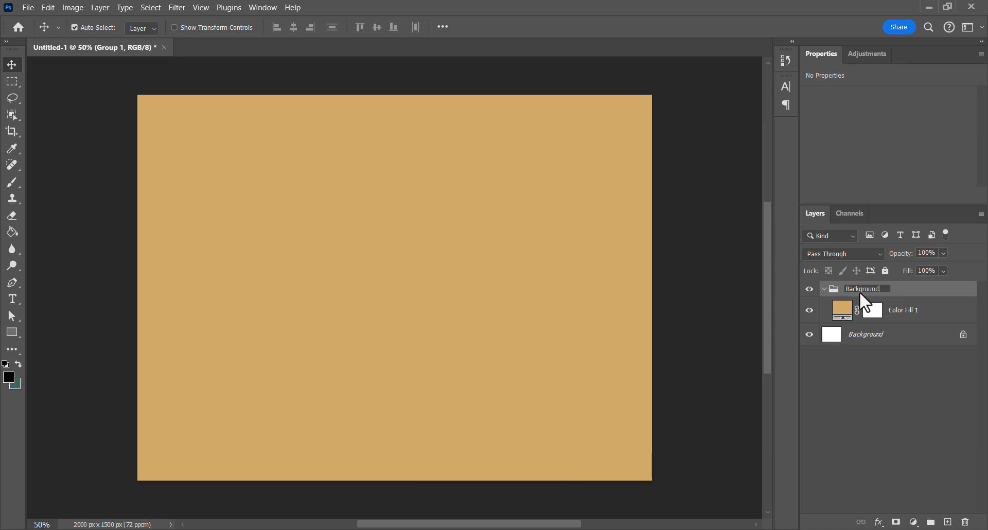
key(Return)
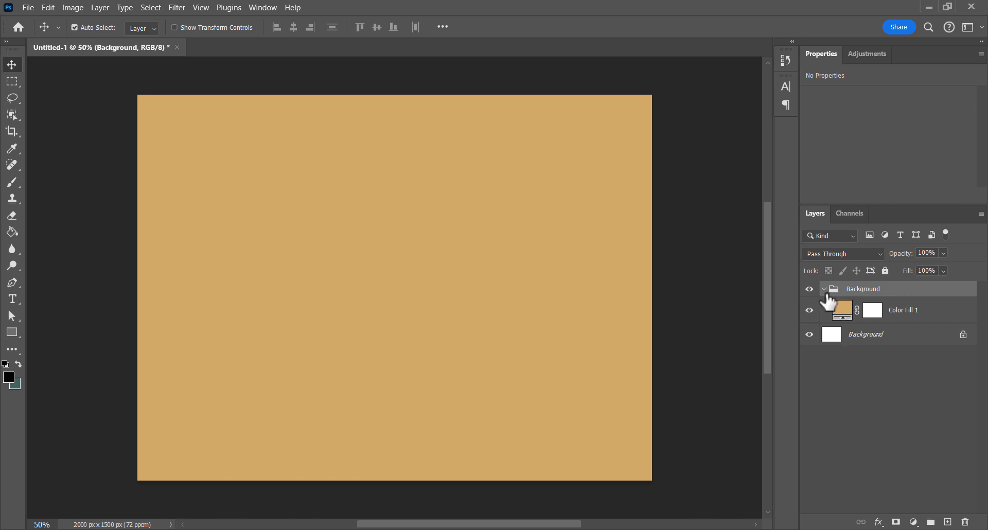
click(824, 289)
drag(847, 316, 965, 521)
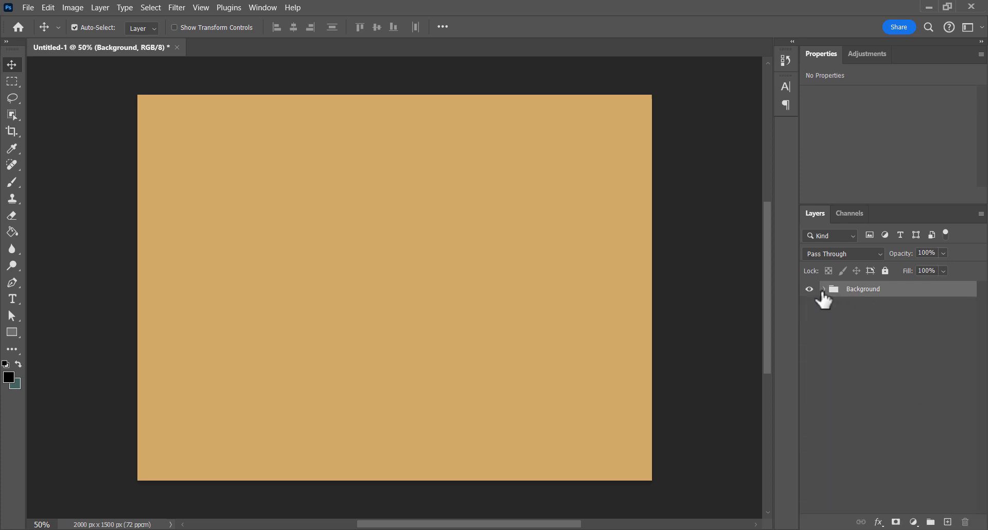
Step: Add a placeholder "Lorem Ipsum" text layer at 94 pt and move it down and left towards the canvas middle
click(9, 301)
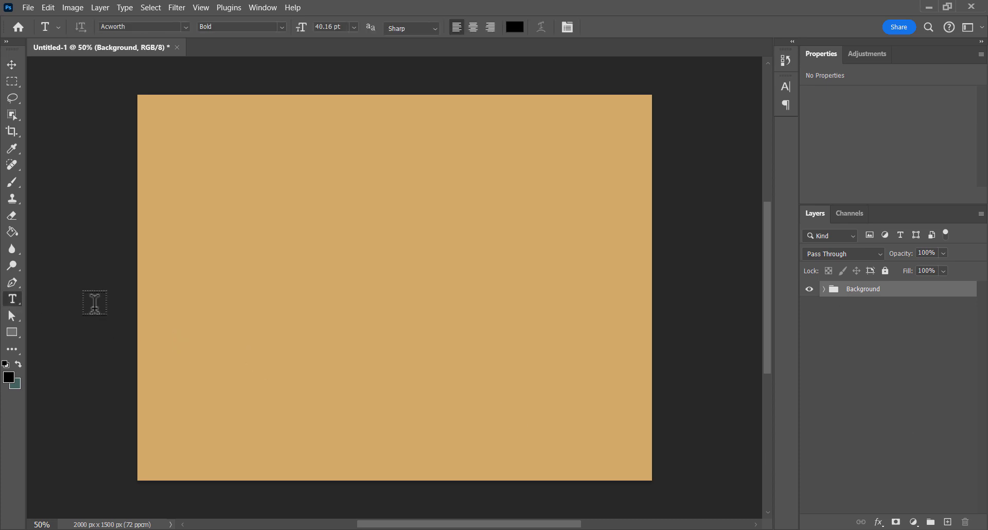
click(392, 249)
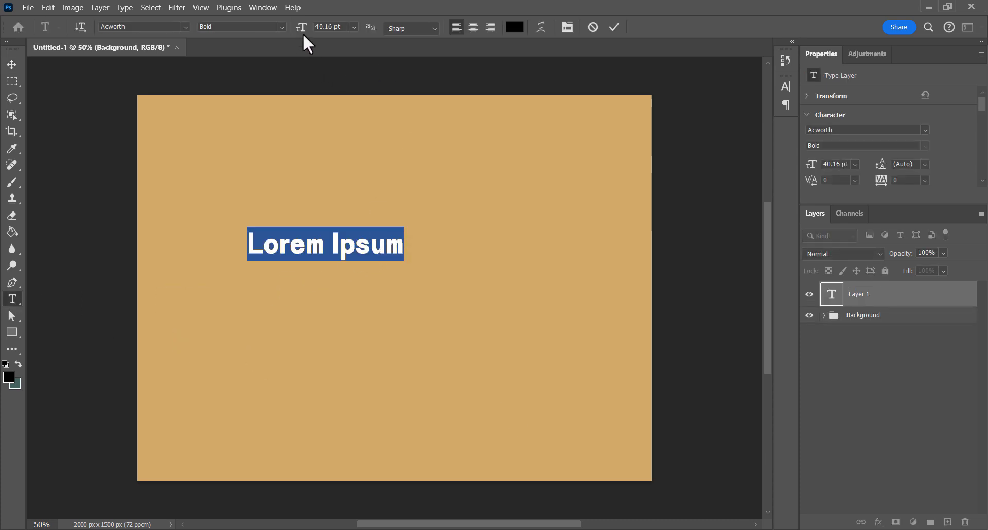
drag(302, 29, 335, 32)
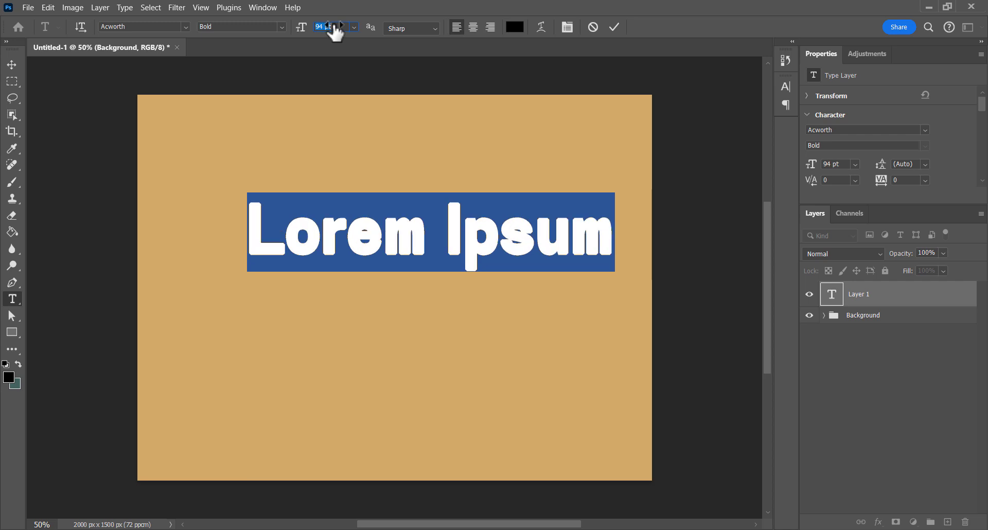
click(615, 27)
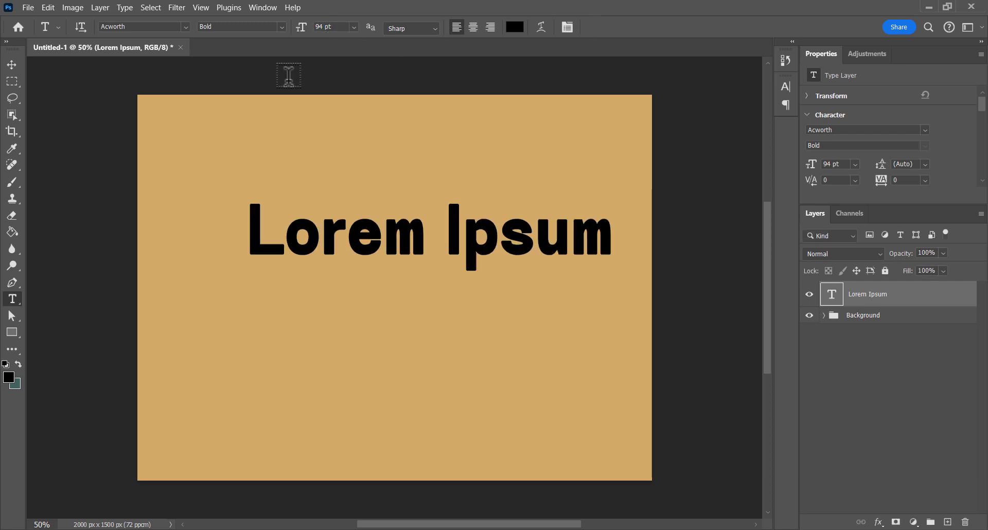
click(15, 67)
drag(512, 250, 488, 297)
Step: Replace the placeholder text with "Photoshop Fly" and shift it left so it fits within the canvas
double_click(488, 294)
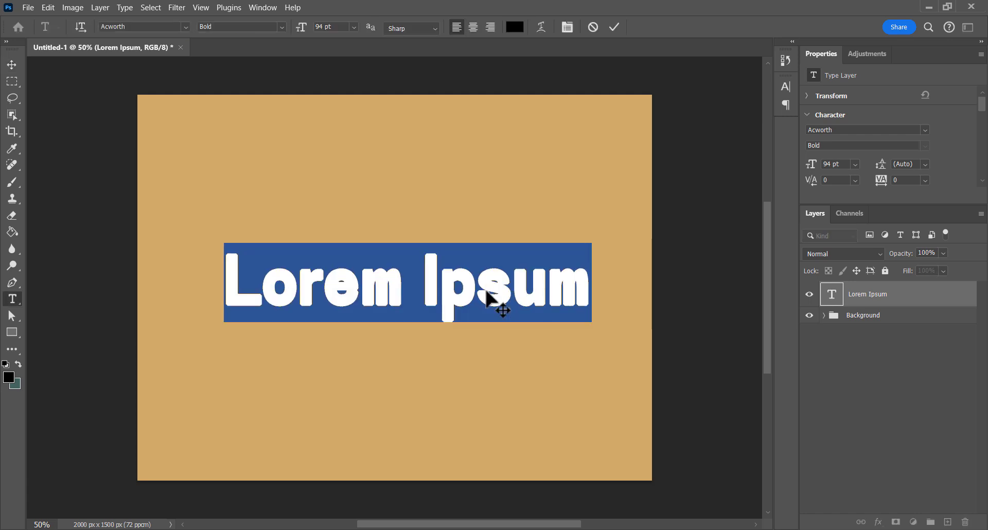
key(Left)
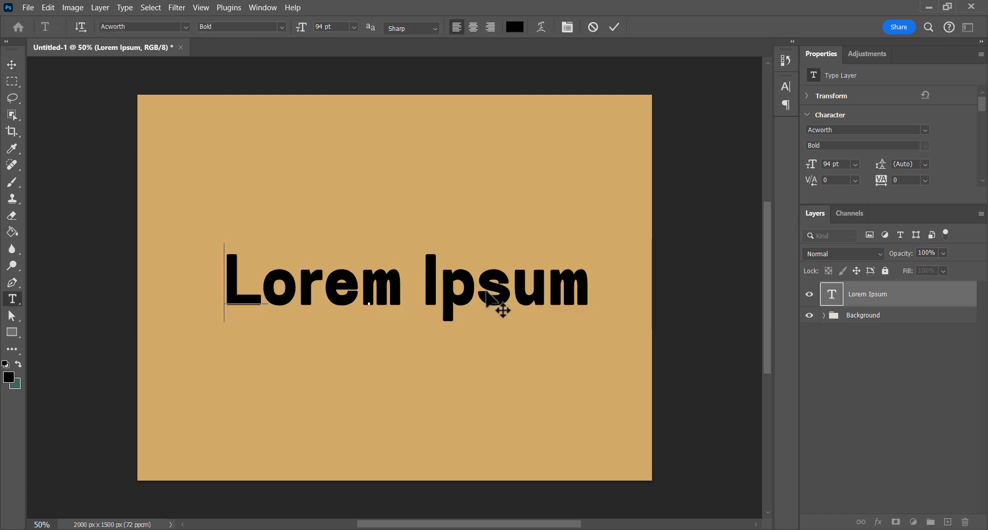
text(Pho)
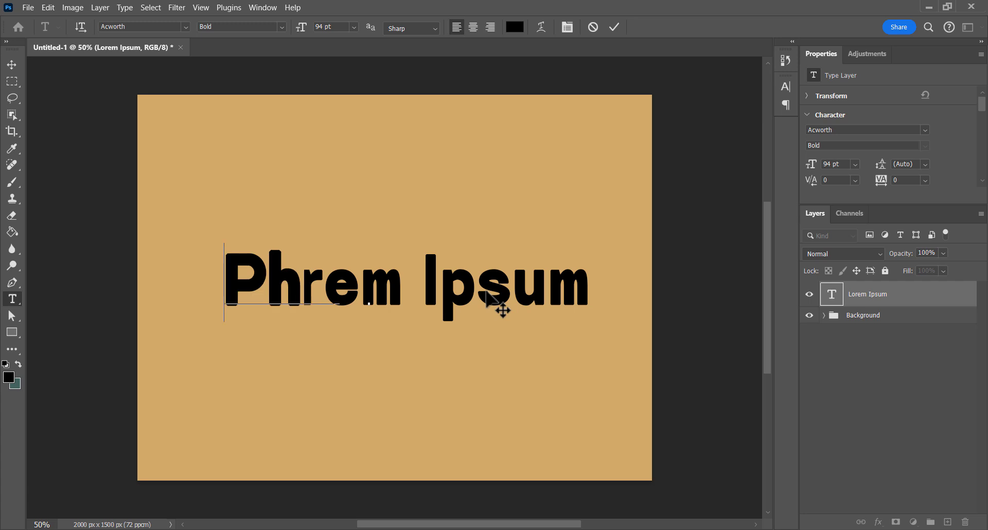
text(to)
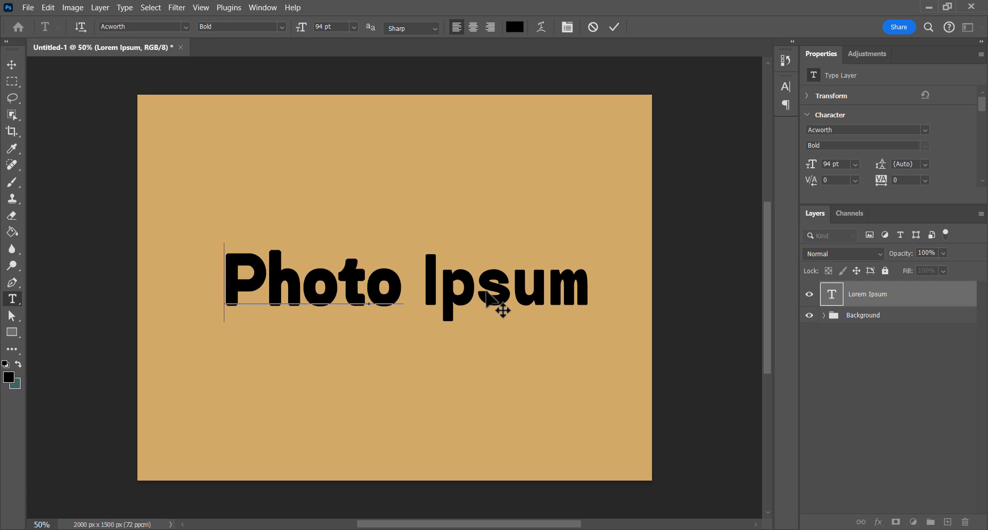
text(shop)
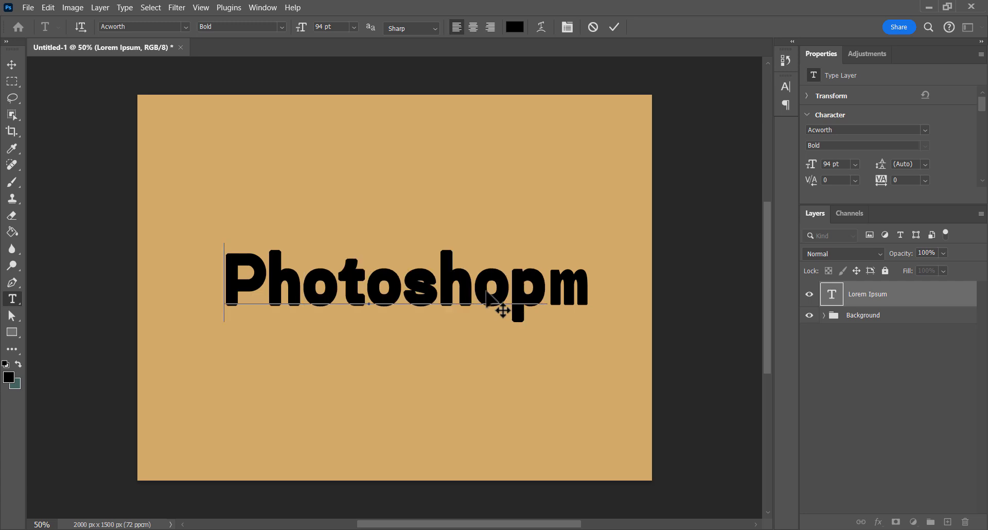
text( Fly)
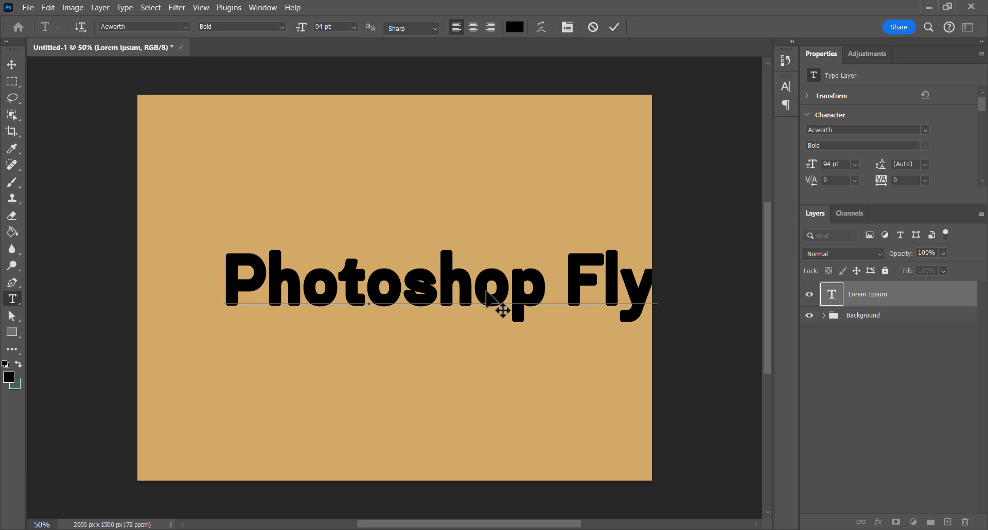
click(615, 28)
key(v)
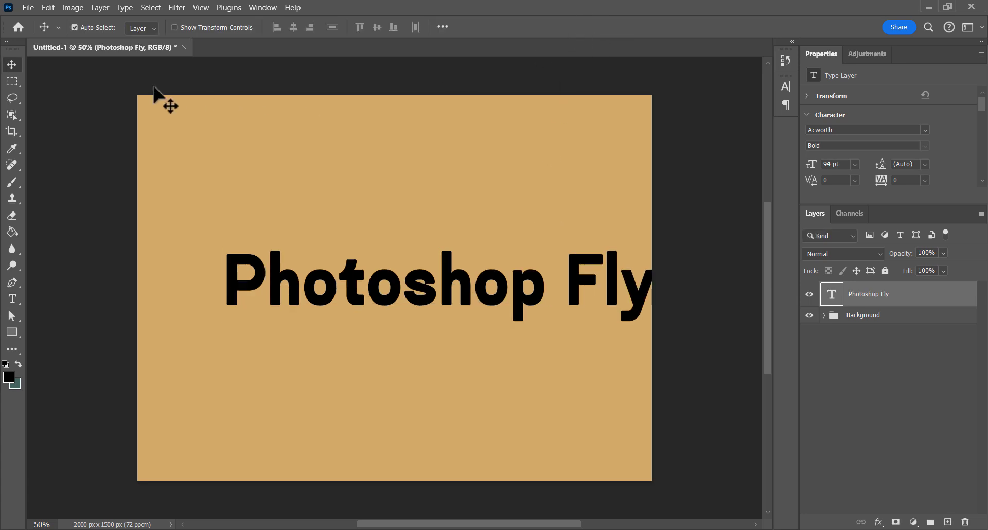
drag(452, 286, 410, 288)
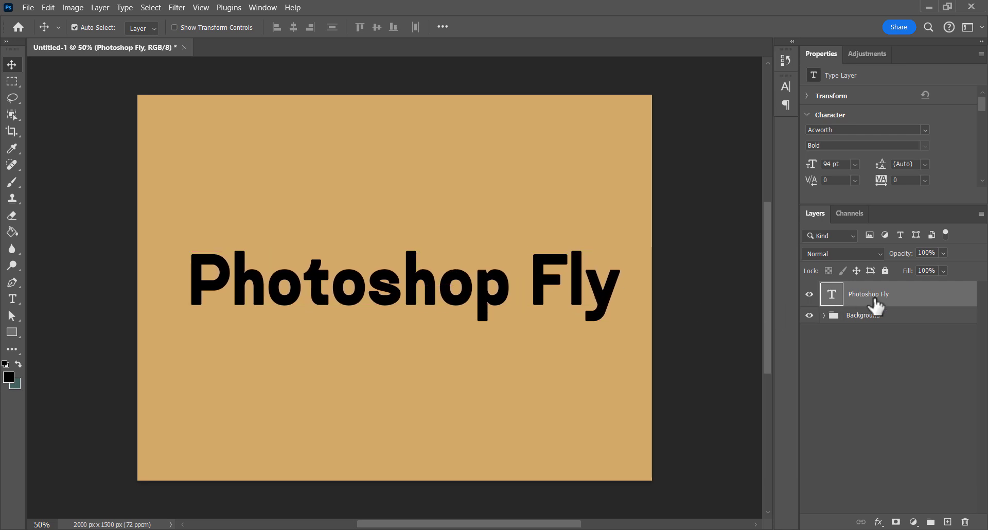
Step: Create a layer group named "Shadow" and move the Photoshop Fly text layer into it
click(930, 523)
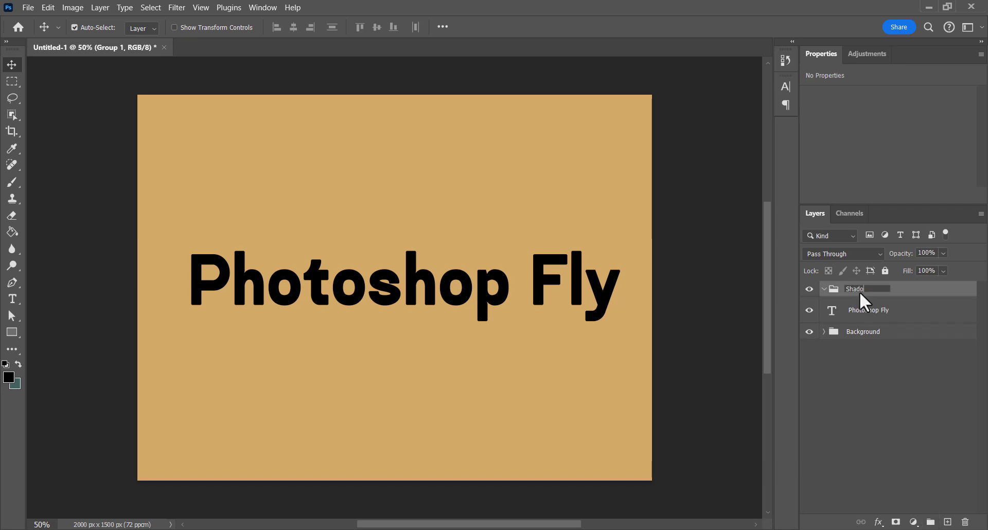
click(867, 311)
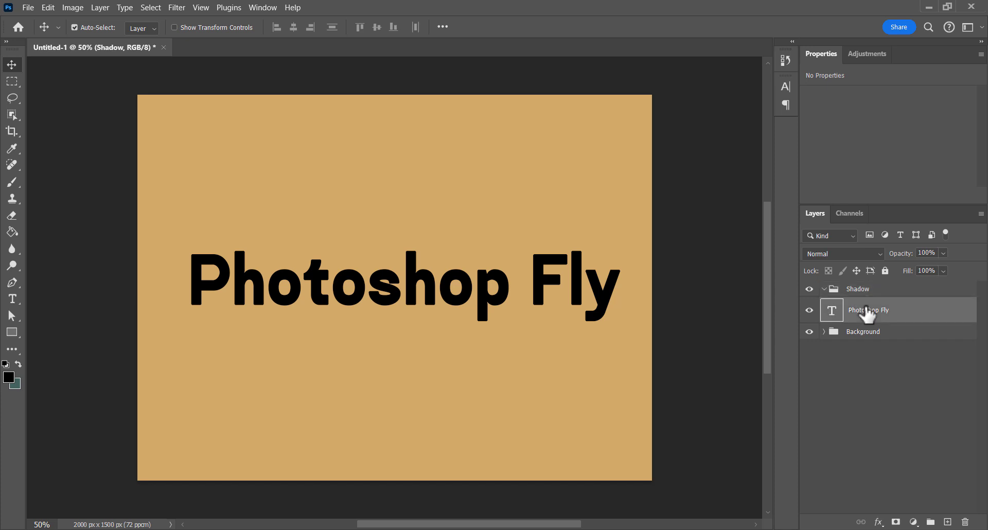
click(808, 310)
click(809, 310)
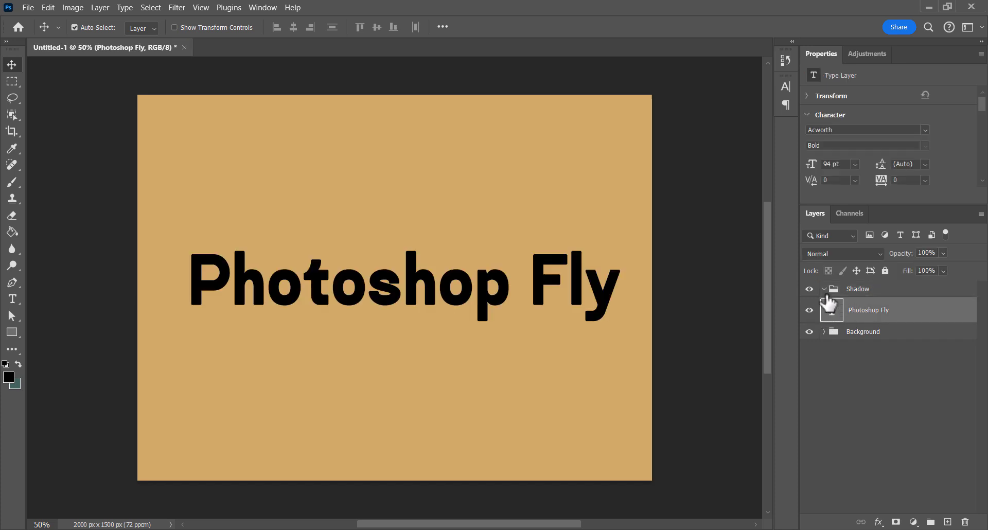
drag(867, 316, 863, 297)
Step: Build a diagonal extrusion from 24 duplicates of the text layer, offsetting each one 1 px up and 1 px left
scroll(385, 280, up, 10)
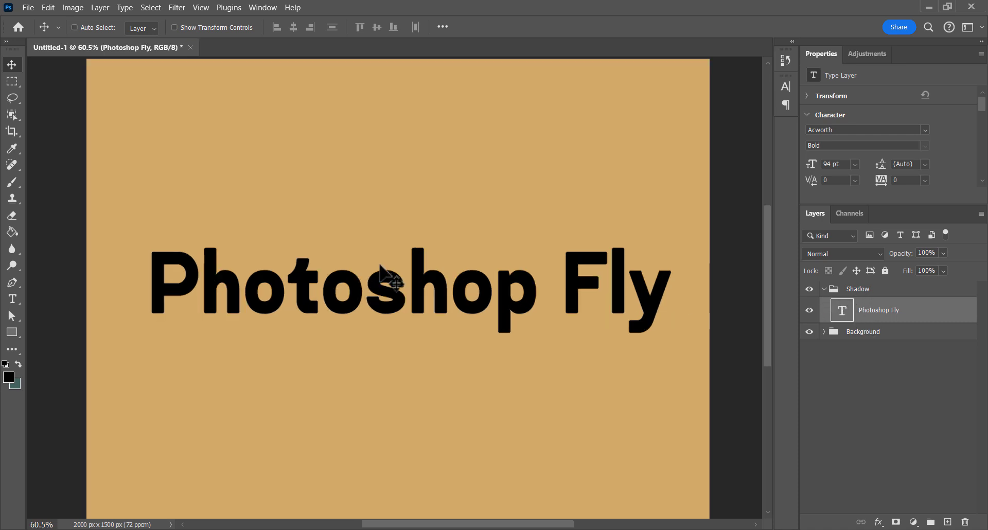
scroll(407, 232, up, 12)
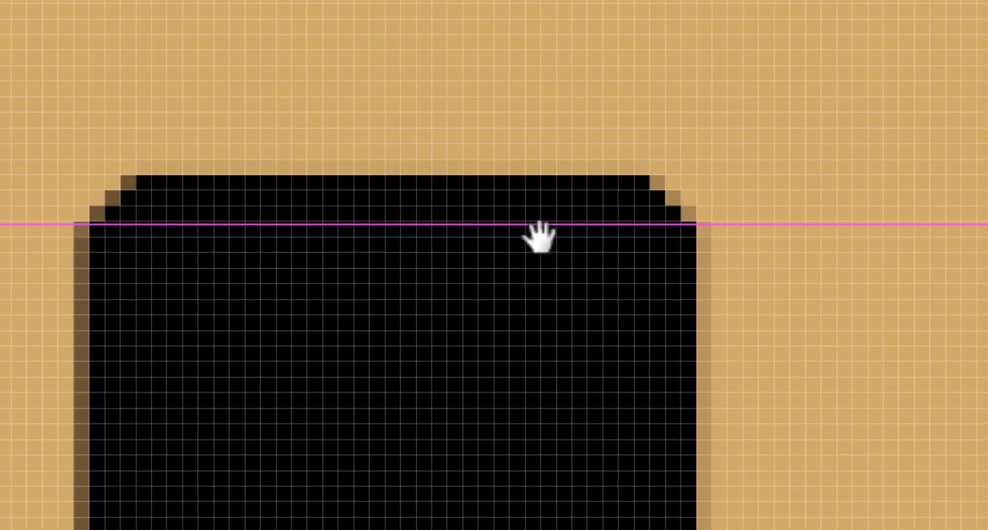
drag(484, 220, 463, 264)
scroll(569, 287, up, 3)
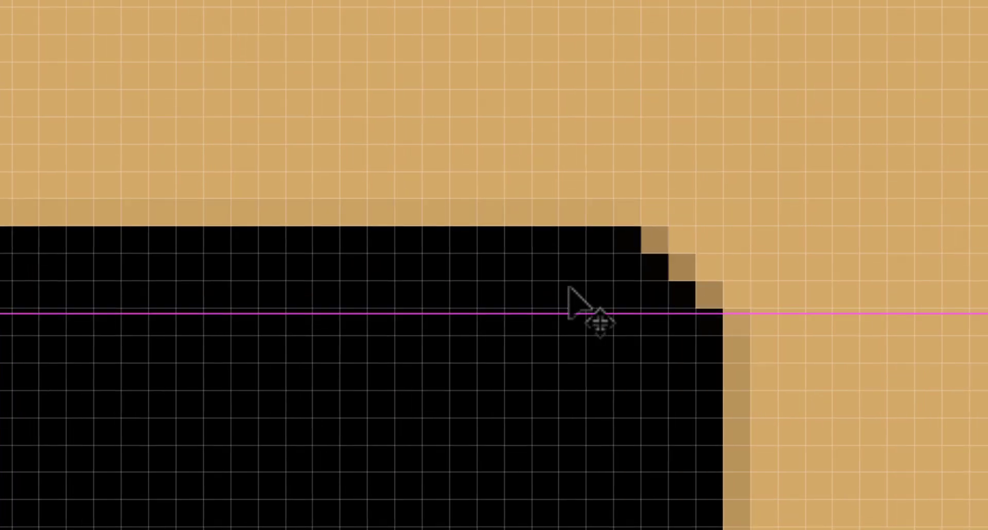
drag(526, 293, 486, 394)
drag(569, 413, 542, 395)
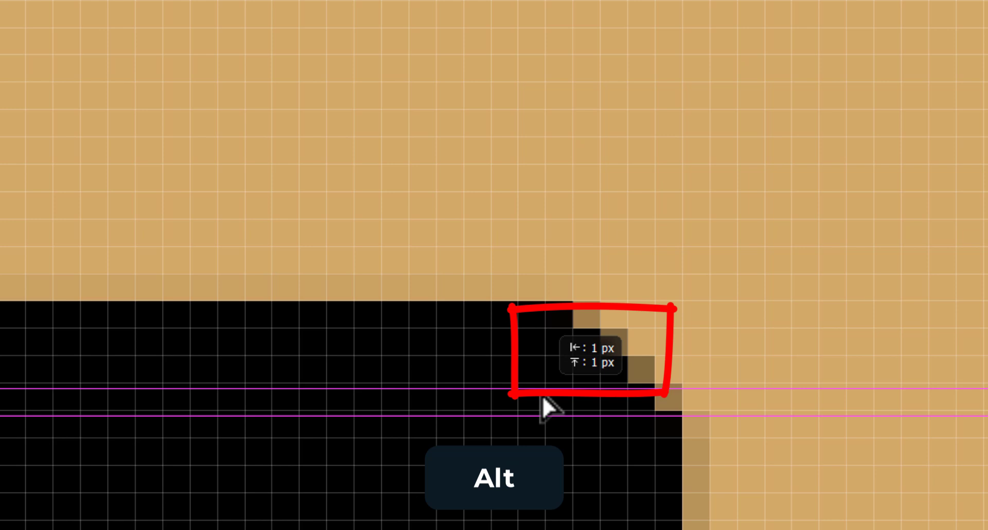
mouse_move(542, 395)
mouse_down()
mouse_move(509, 393)
mouse_move(515, 367)
mouse_move(448, 303)
mouse_move(456, 290)
mouse_move(432, 278)
mouse_move(422, 224)
mouse_move(344, 162)
mouse_move(342, 153)
mouse_move(354, 155)
mouse_move(341, 148)
mouse_move(445, 369)
mouse_move(402, 330)
mouse_move(369, 267)
mouse_move(435, 340)
mouse_move(427, 325)
mouse_up()
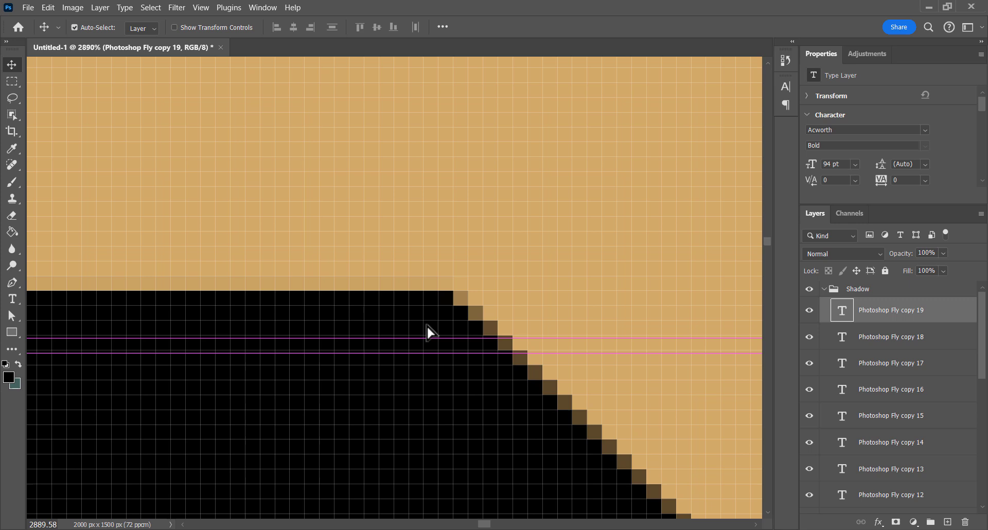
drag(427, 325, 412, 310)
drag(412, 310, 367, 264)
Step: Collapse the Shadow group and set its opacity to 20%
scroll(399, 276, down, 4)
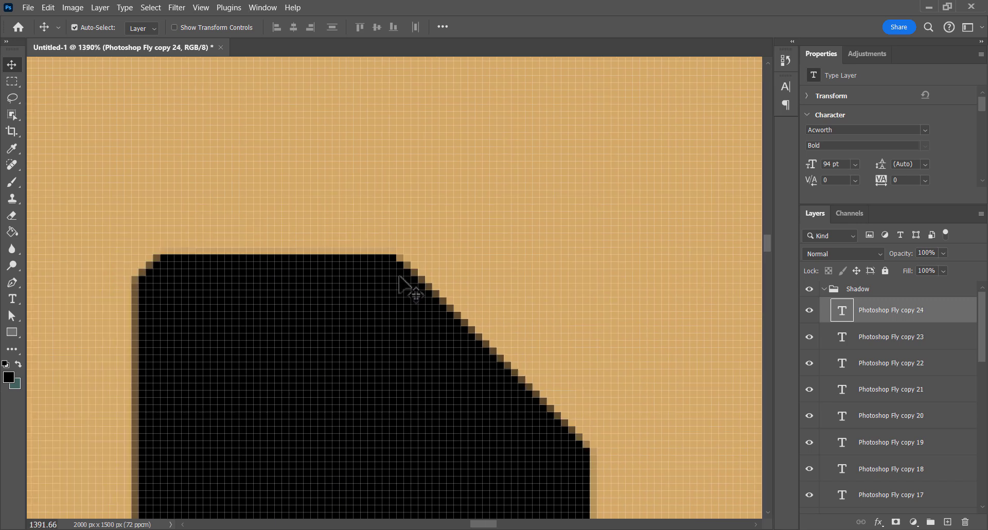
scroll(399, 278, down, 6)
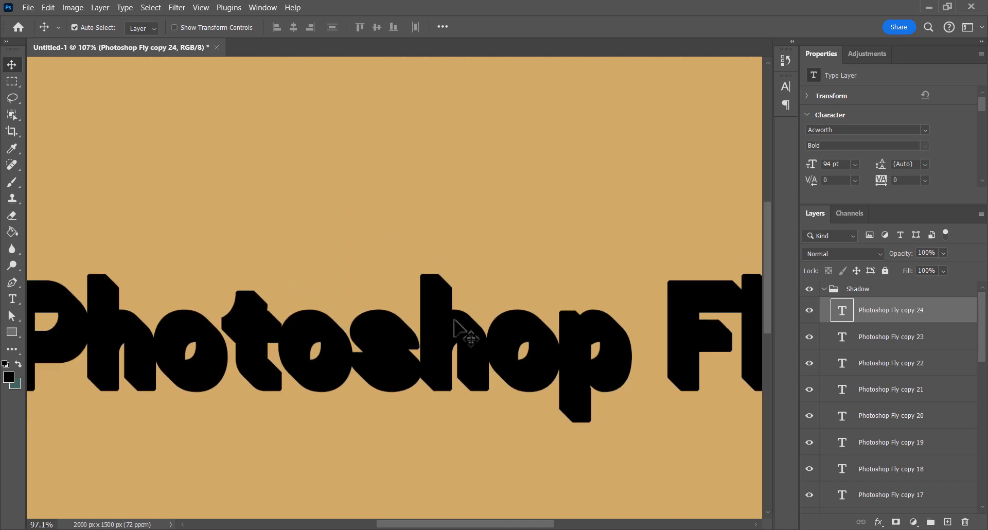
scroll(454, 320, down, 5)
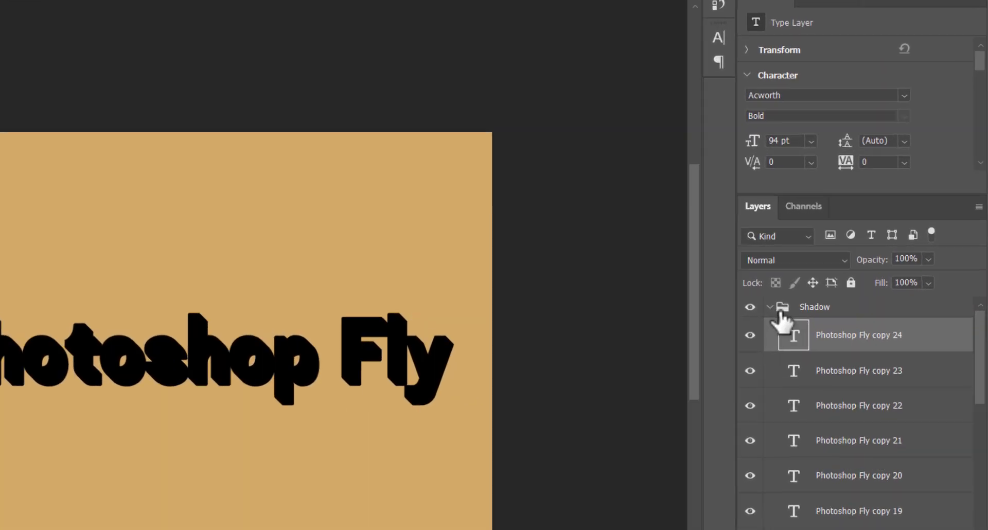
click(770, 307)
drag(882, 259, 810, 266)
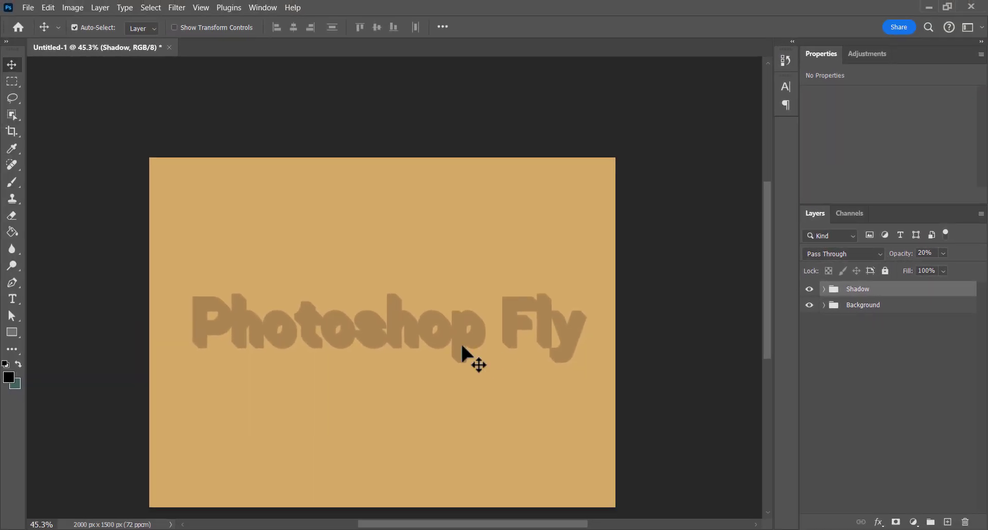
Step: Expand the Shadow group and duplicate its topmost Photoshop Fly text layer
scroll(439, 325, up, 2)
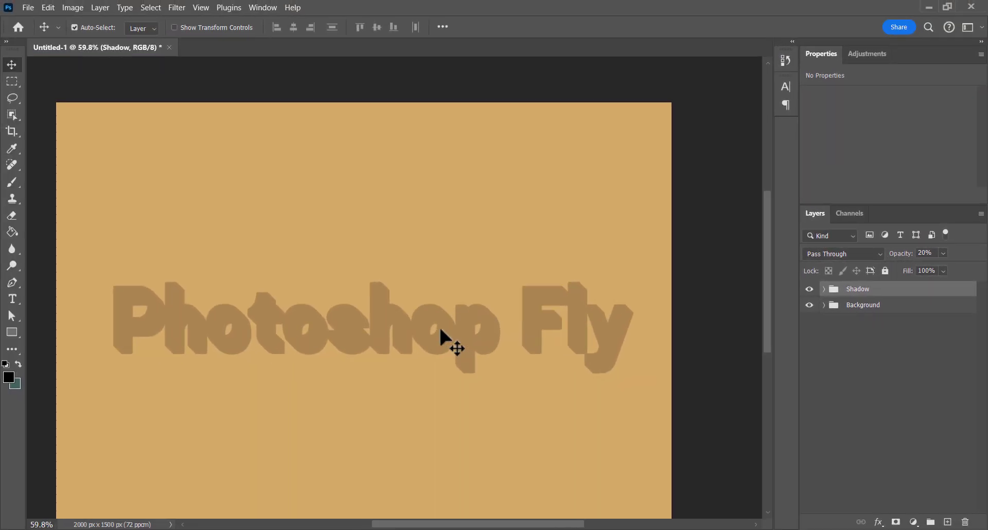
scroll(440, 325, up, 1)
click(823, 289)
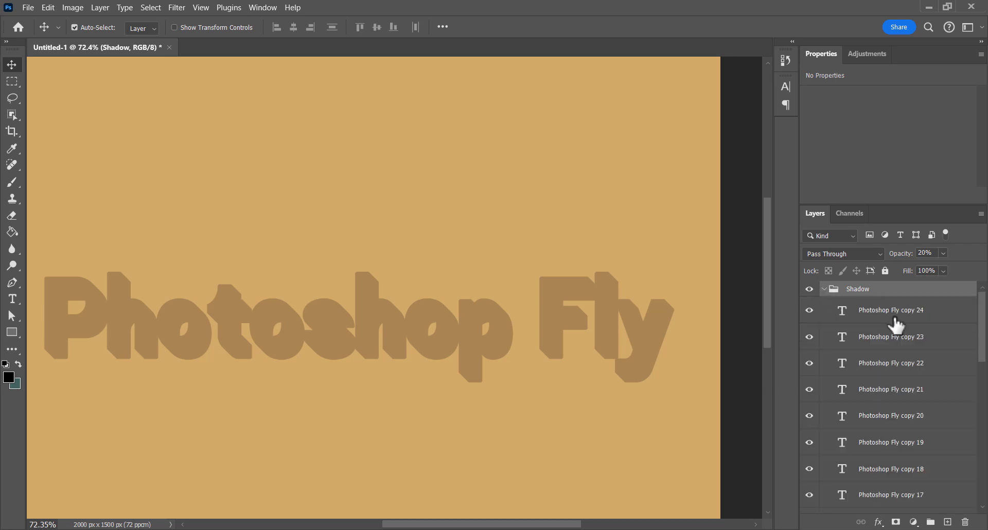
click(895, 319)
key(ctrl+j)
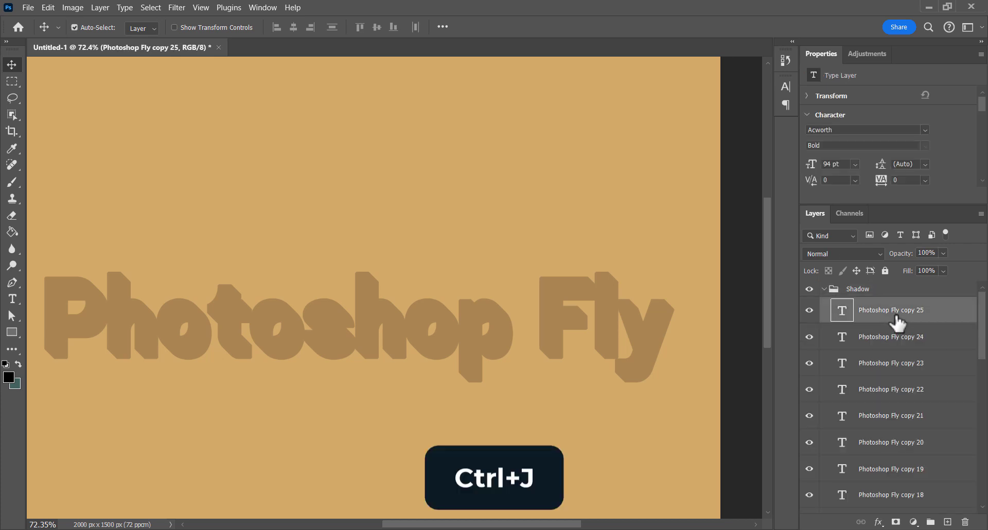
Step: Move the topmost duplicated text layer out of the Shadow group, place it directly above the group, and collapse the group
drag(897, 323, 884, 280)
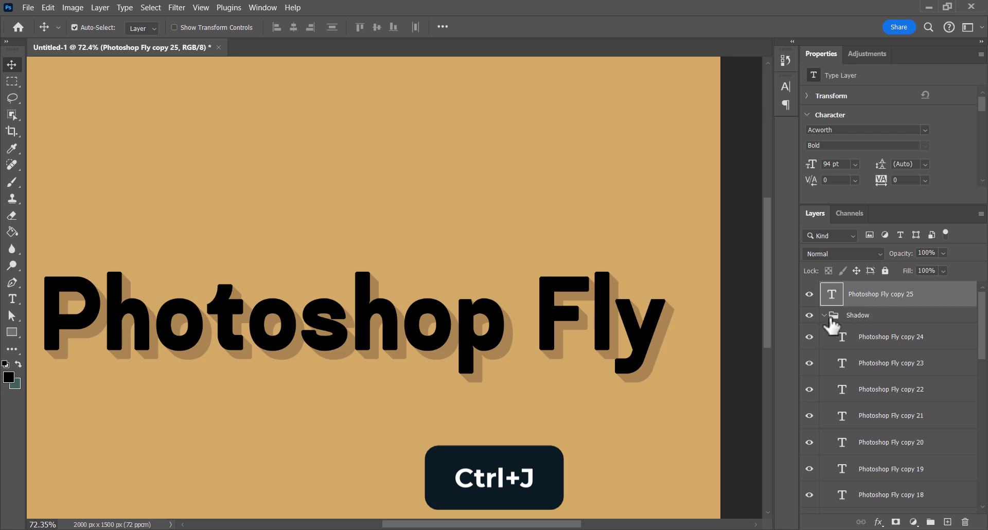
click(824, 315)
scroll(492, 267, down, 3)
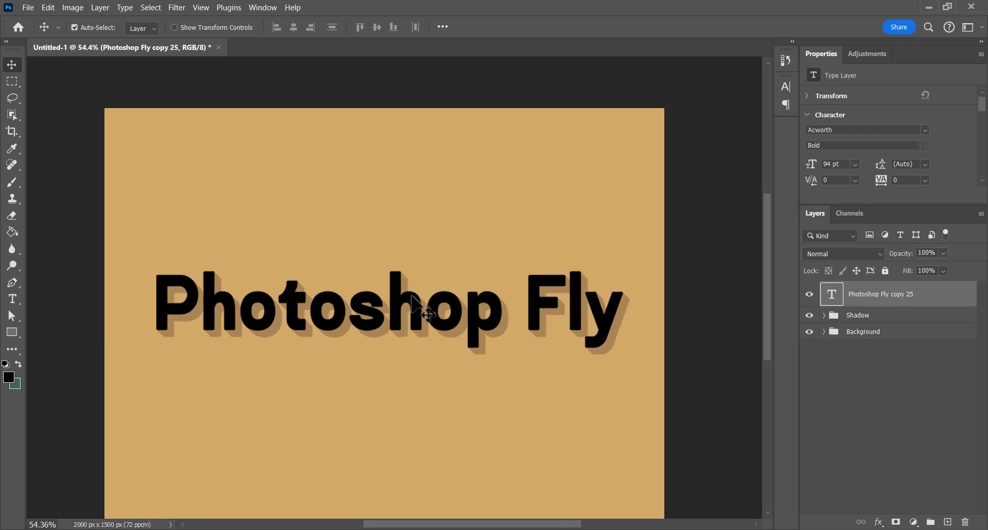
Step: Add an Inner Bevel to the top text layer with depth 1000%, size 0 px, angle 74° and altitude 53°
scroll(383, 312, up, 6)
drag(420, 319, 428, 313)
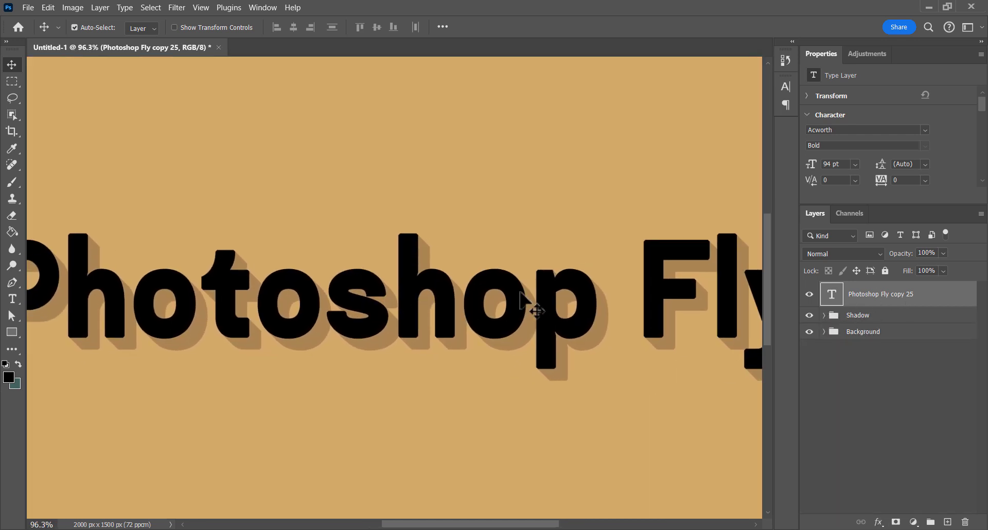
scroll(411, 269, up, 5)
scroll(418, 252, down, 2)
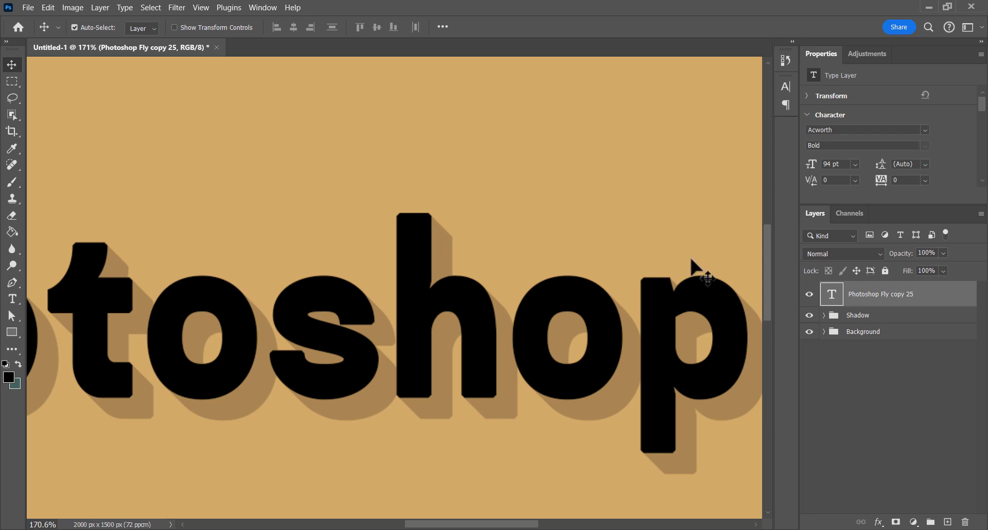
double_click(943, 299)
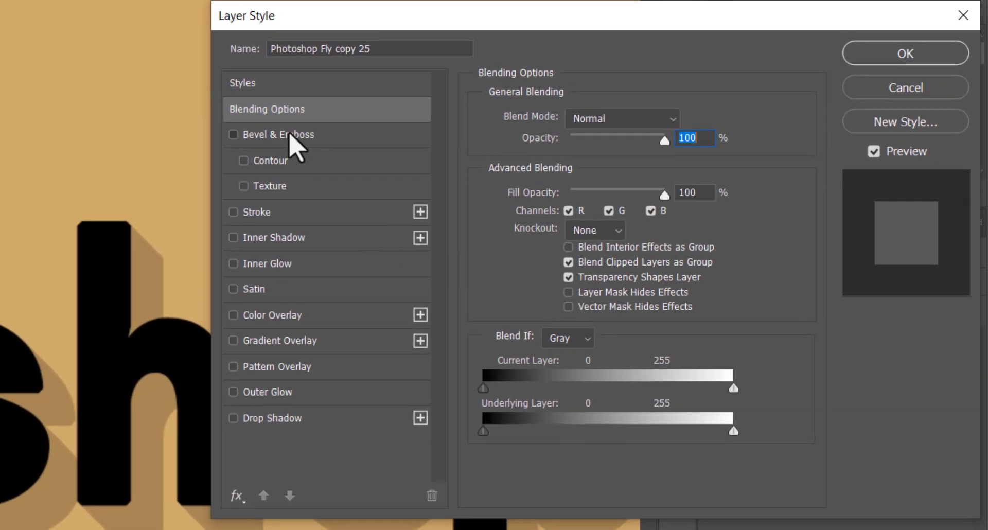
click(288, 134)
click(674, 161)
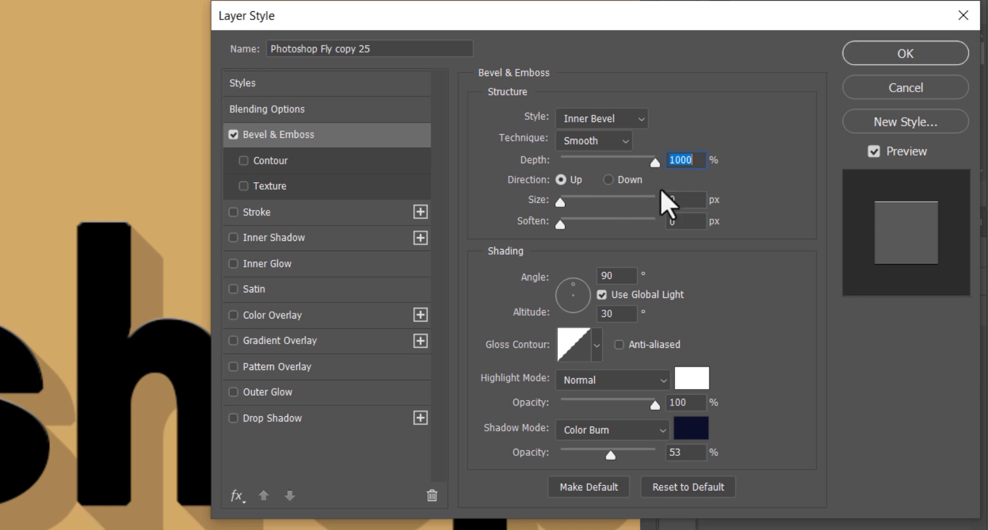
click(560, 202)
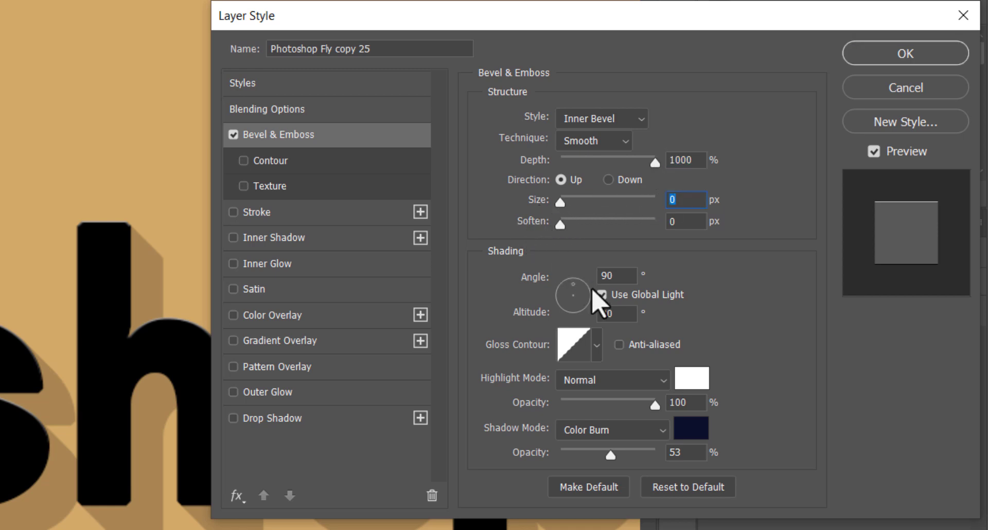
click(579, 285)
drag(579, 287, 573, 290)
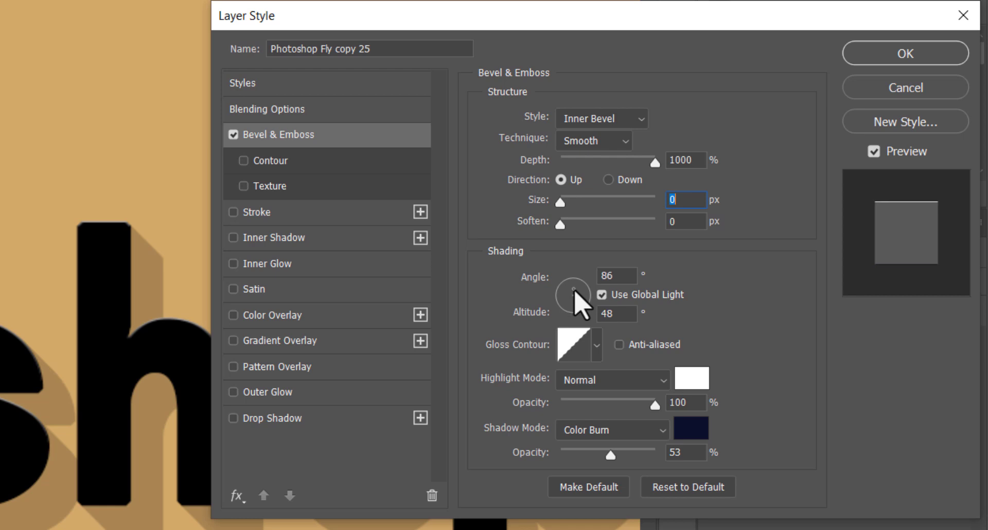
click(575, 290)
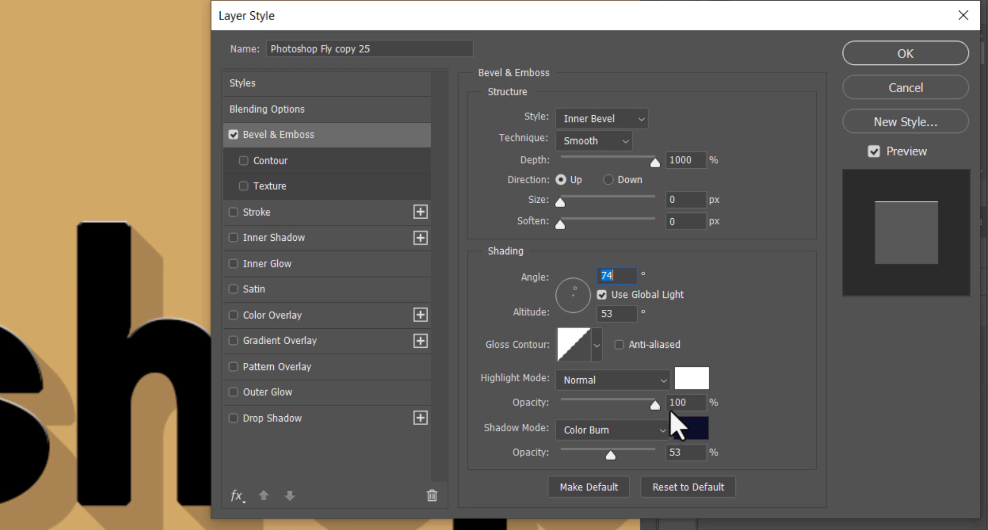
Step: Set the bevel's highlight opacity to 100% and its shadow color to dark navy with H 230, S 78, B 14
click(668, 409)
click(685, 437)
click(661, 469)
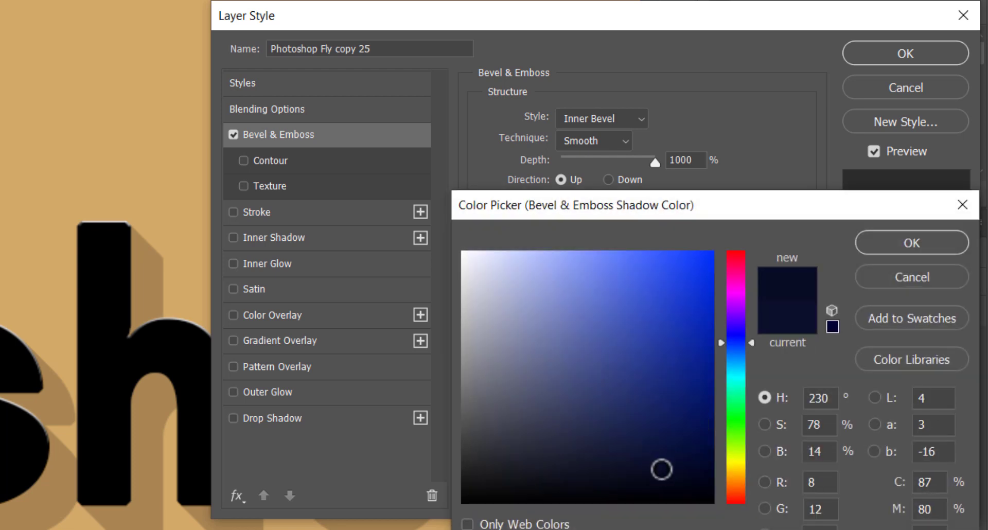
click(881, 246)
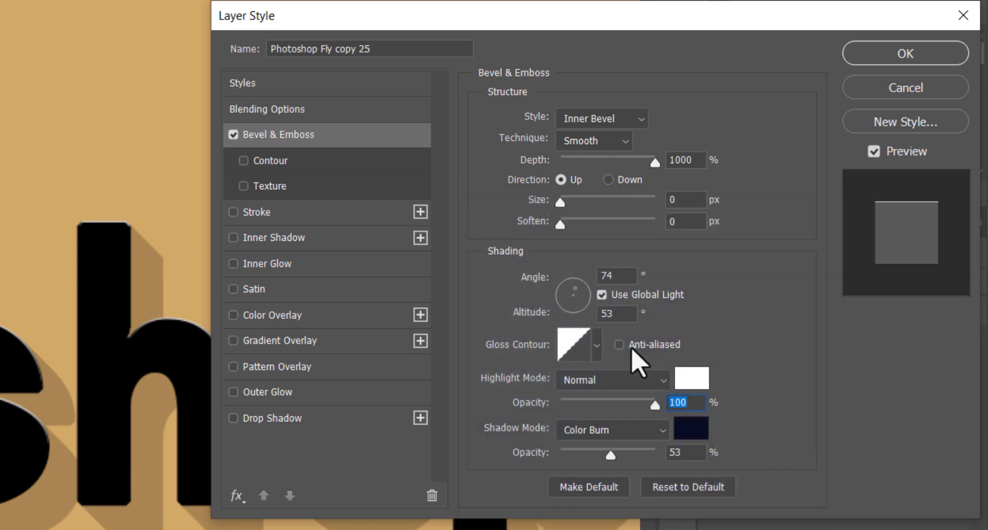
Step: Add a Color Overlay to the top text layer in brown with H 29, S 57, B 44, and apply the layer style
click(323, 311)
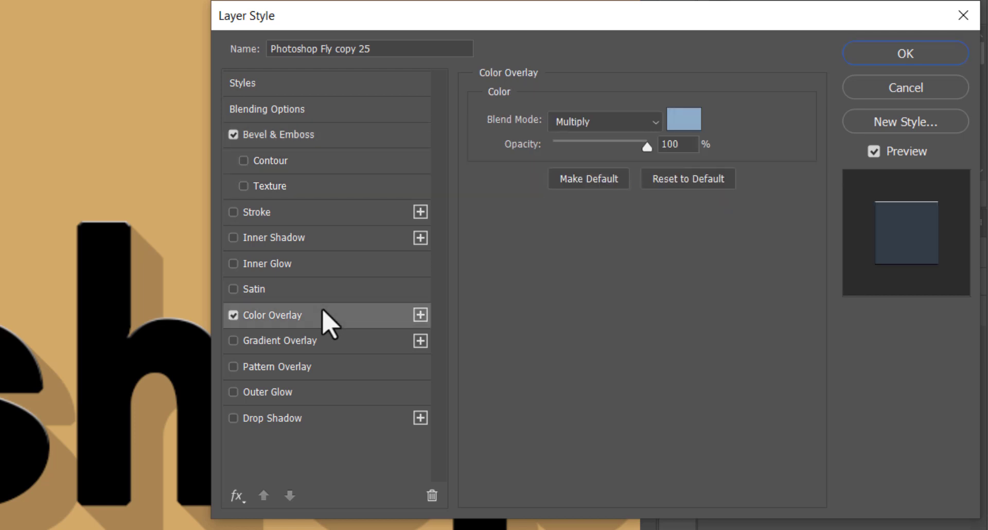
click(689, 122)
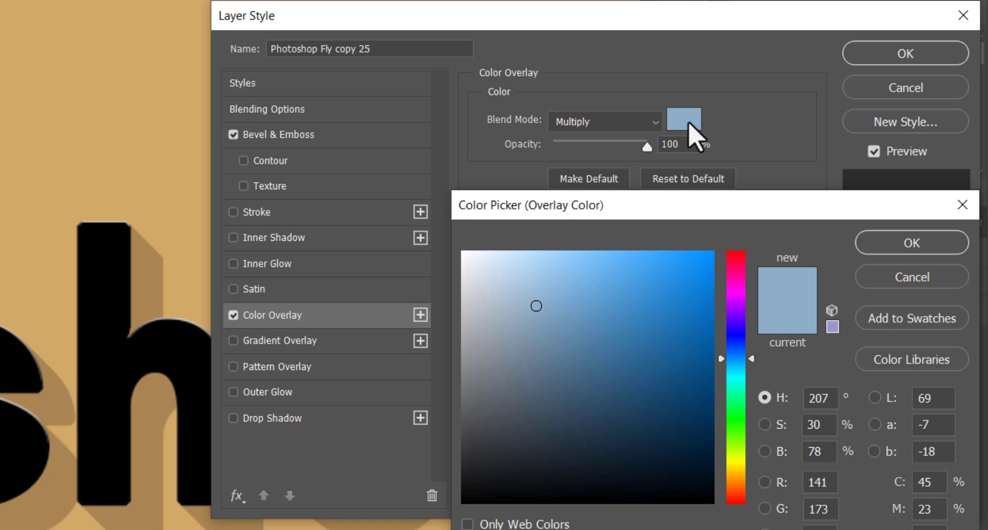
text(5)
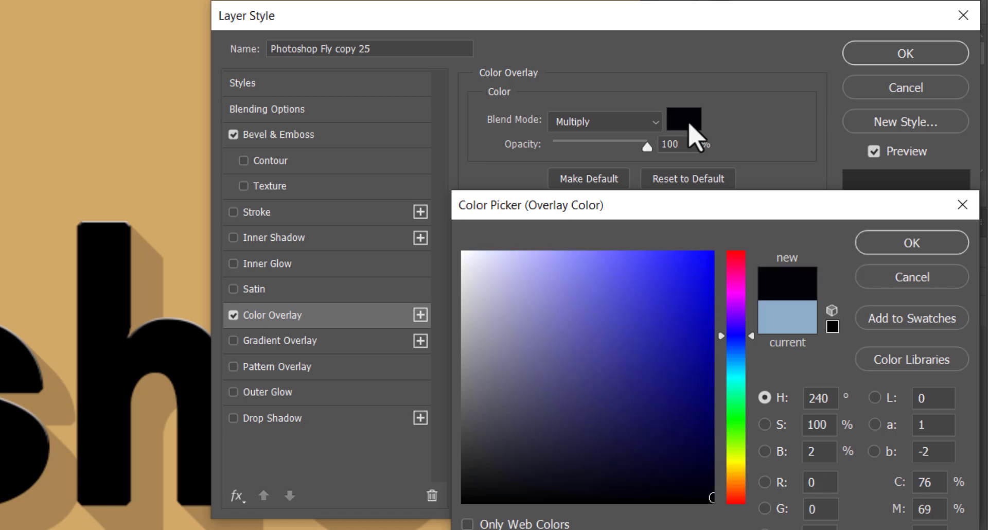
text(f)
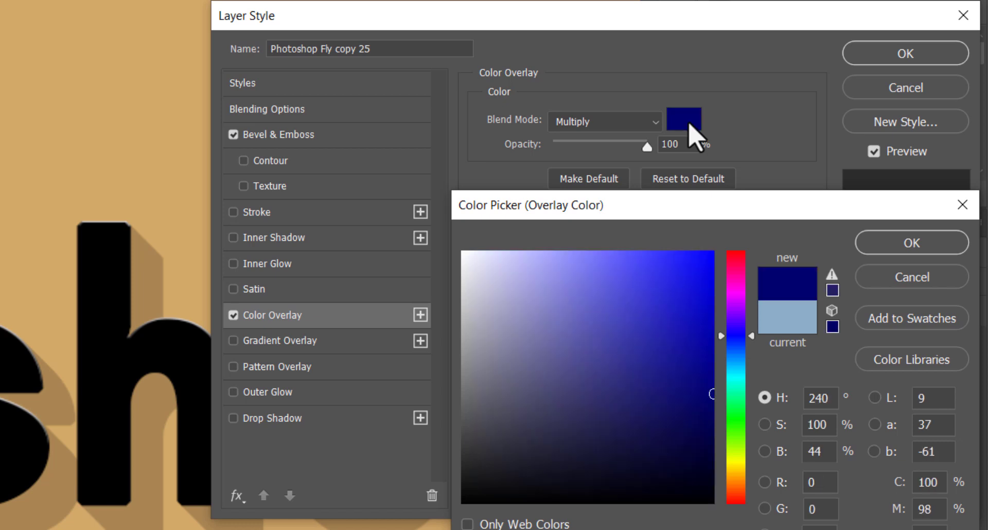
text(4e)
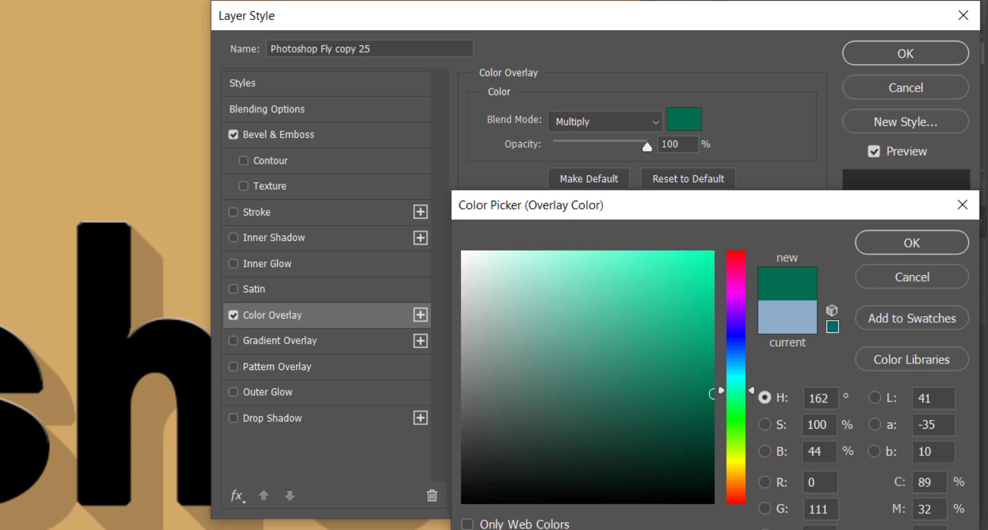
text(30)
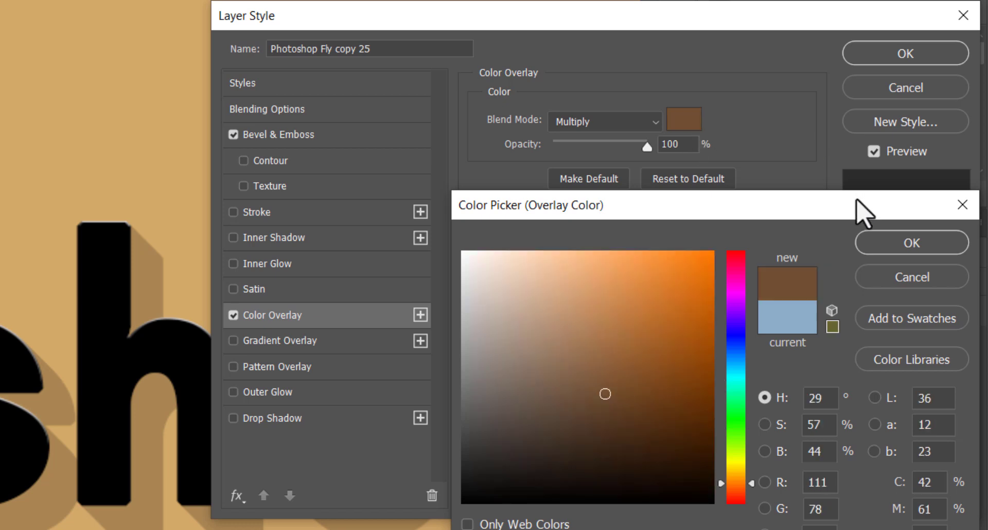
click(887, 242)
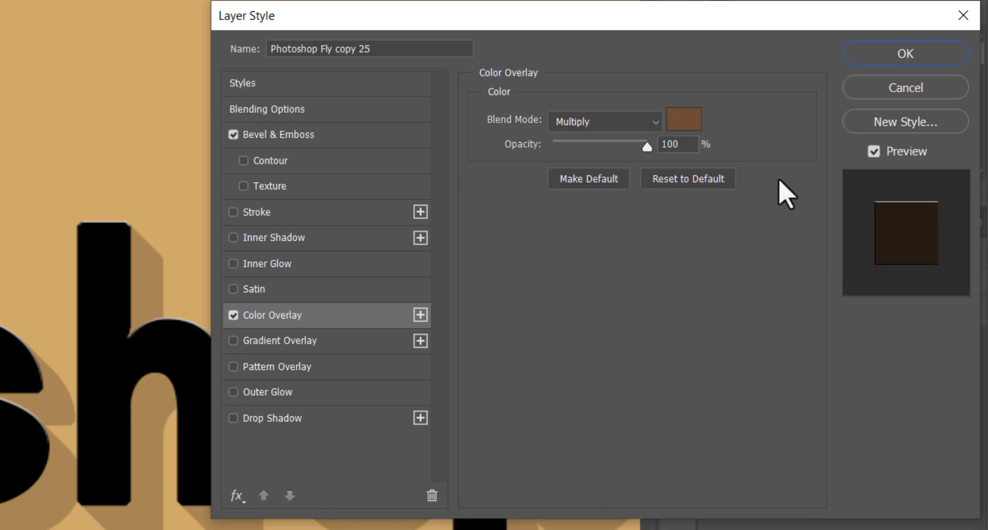
click(864, 56)
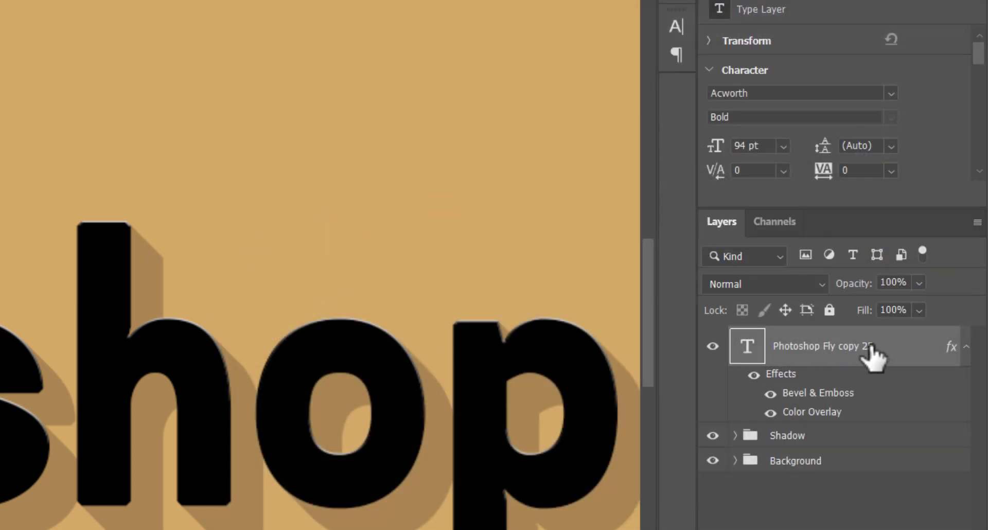
Step: Change the blend mode of the top text layer's Color Overlay to Normal and apply the style
scroll(46, 383, down, 6)
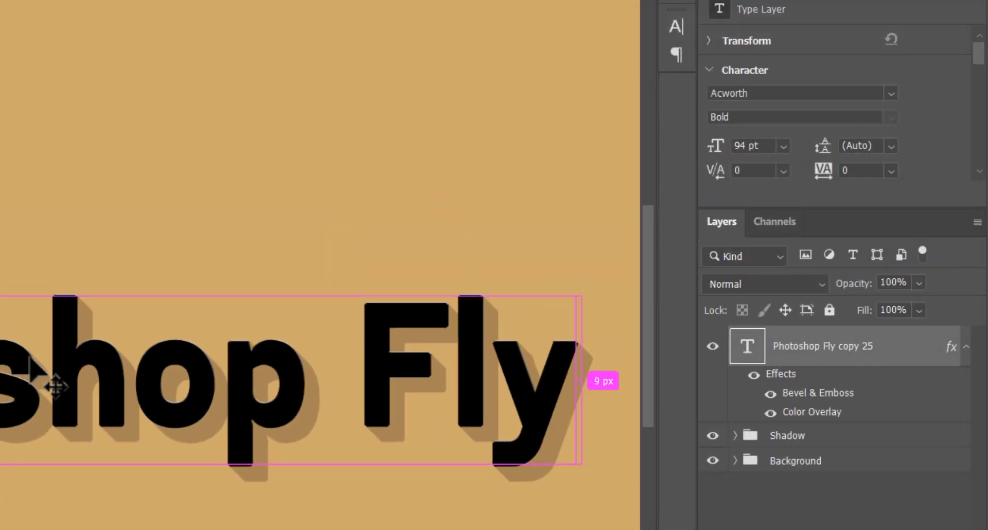
scroll(30, 358, down, 3)
scroll(29, 358, up, 3)
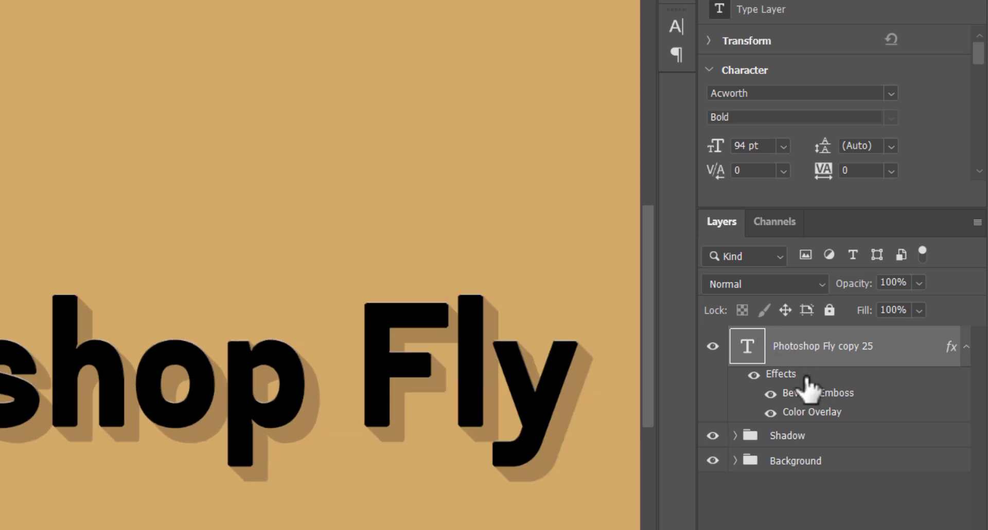
double_click(748, 373)
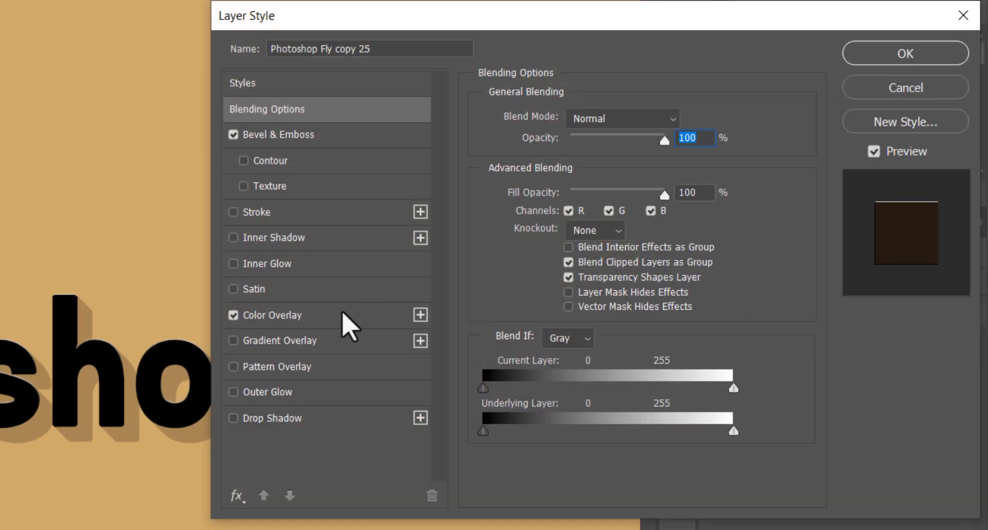
click(309, 315)
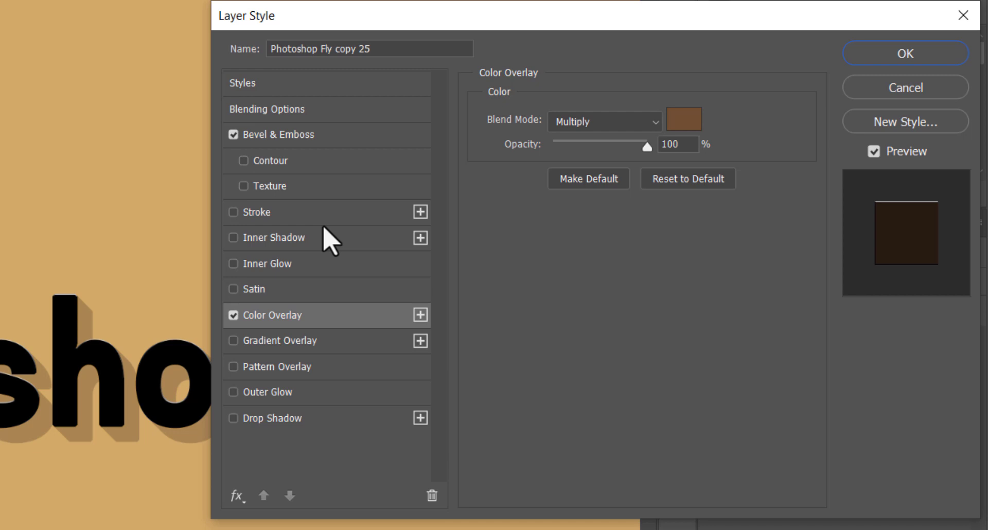
click(581, 126)
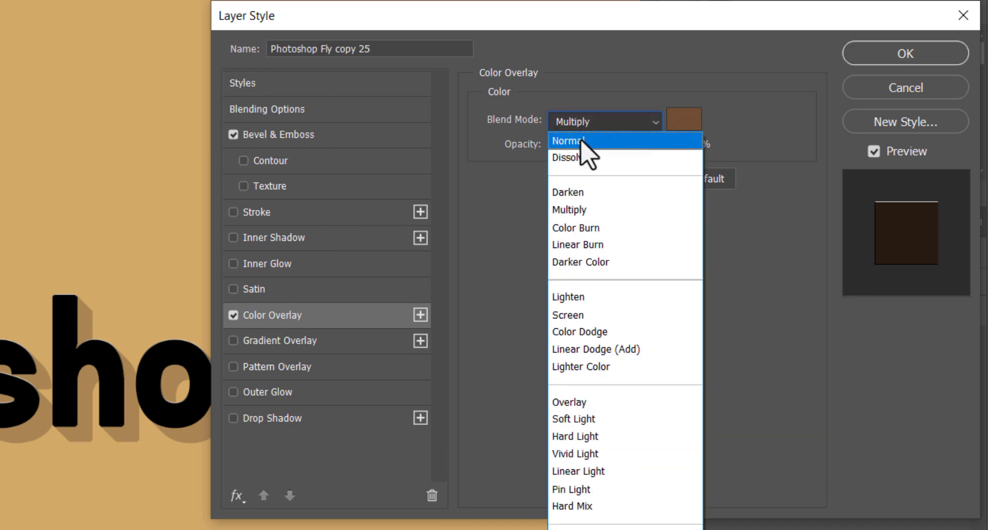
click(581, 138)
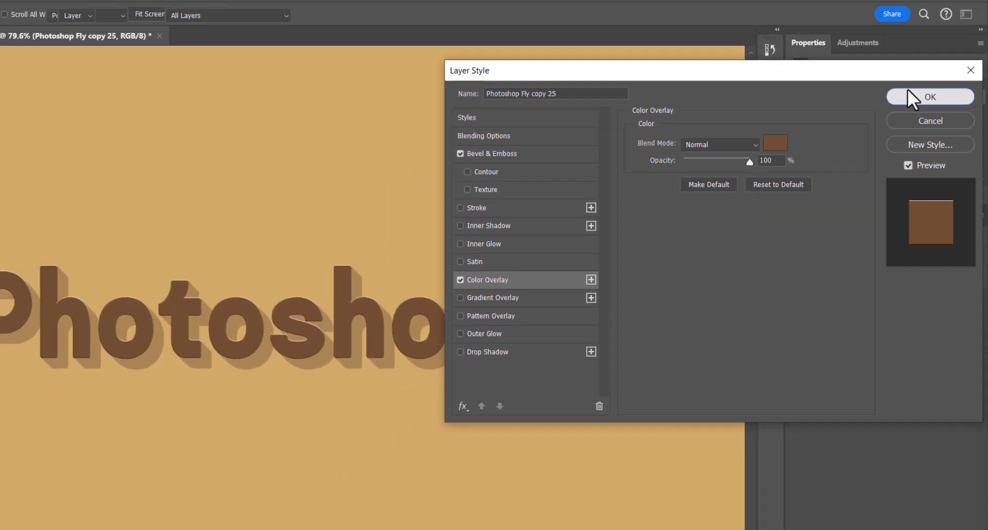
click(905, 54)
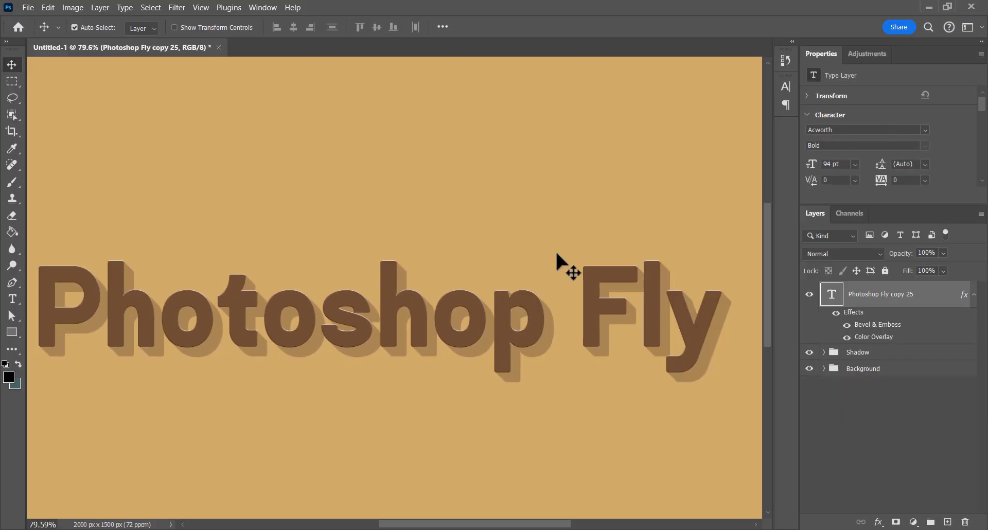
Step: Put the styled text layer into a new layer group named "3D"
scroll(453, 288, up, 10)
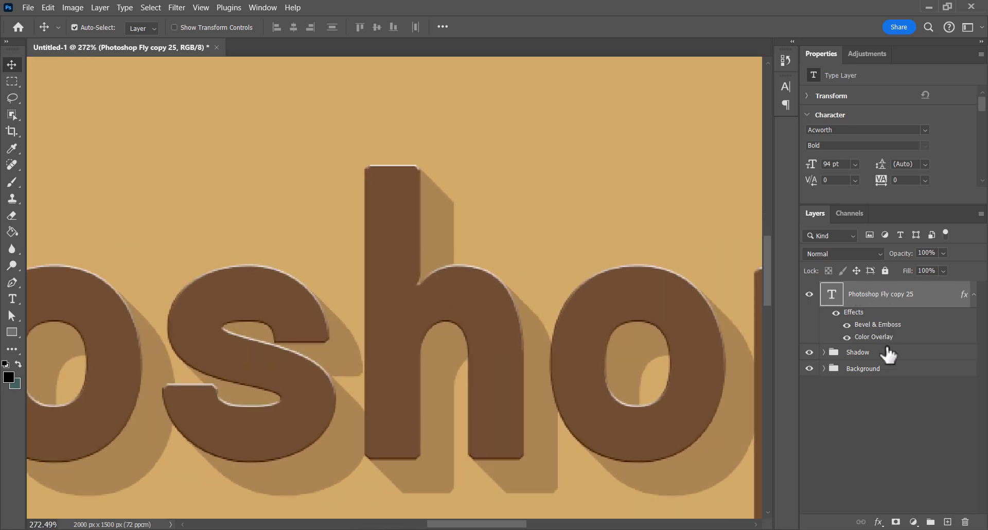
key(ctrl+g)
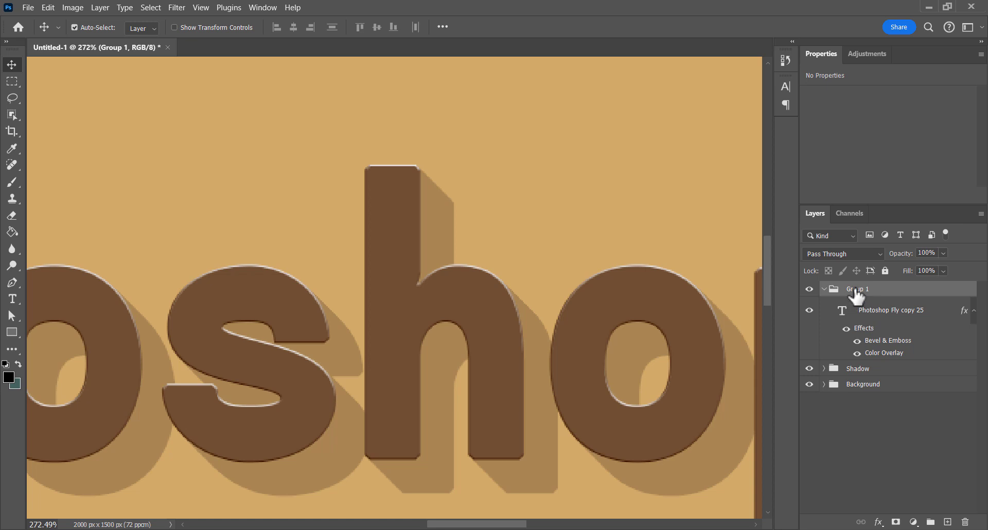
double_click(855, 290)
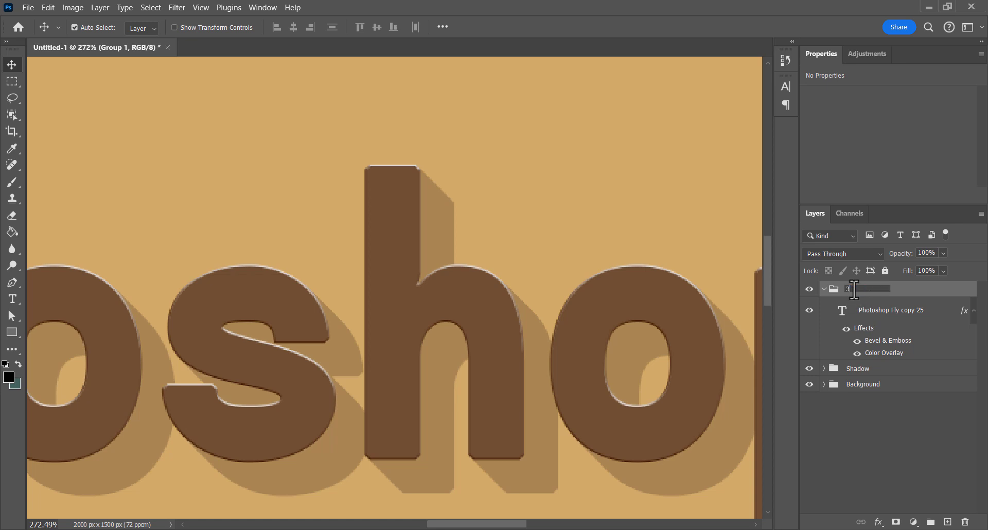
click(893, 309)
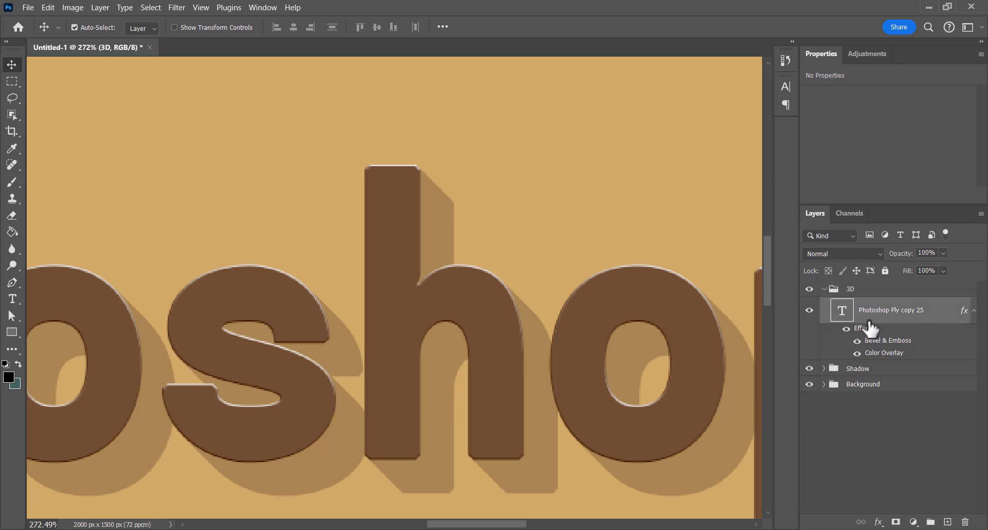
Step: Rename the text layer in the 3D group "Photoshop Fly" and collapse its effects list
double_click(870, 309)
click(938, 316)
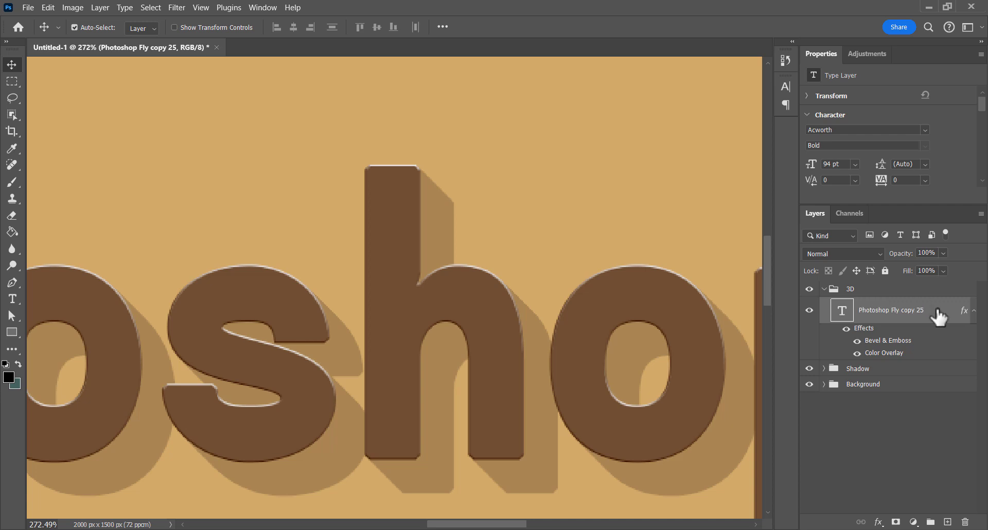
double_click(925, 311)
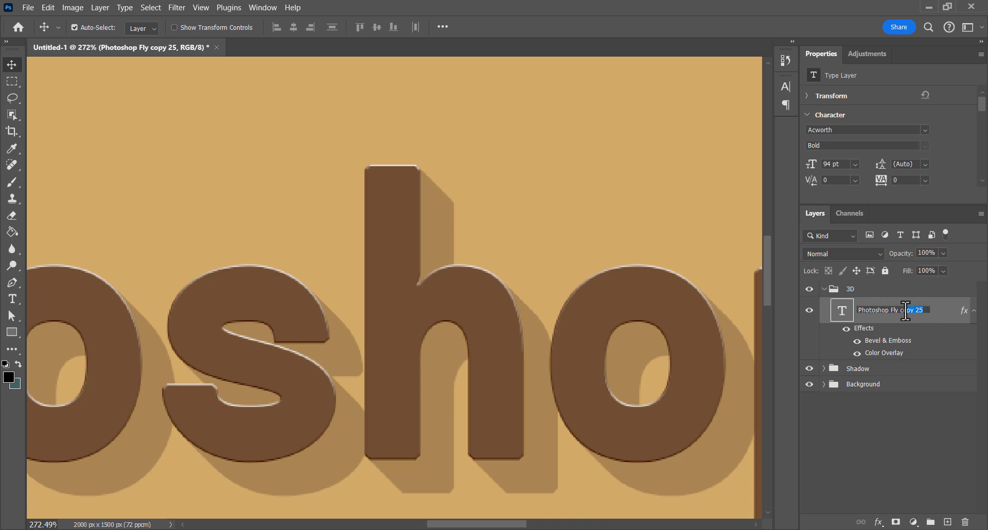
key(BackSpace)
key(Return)
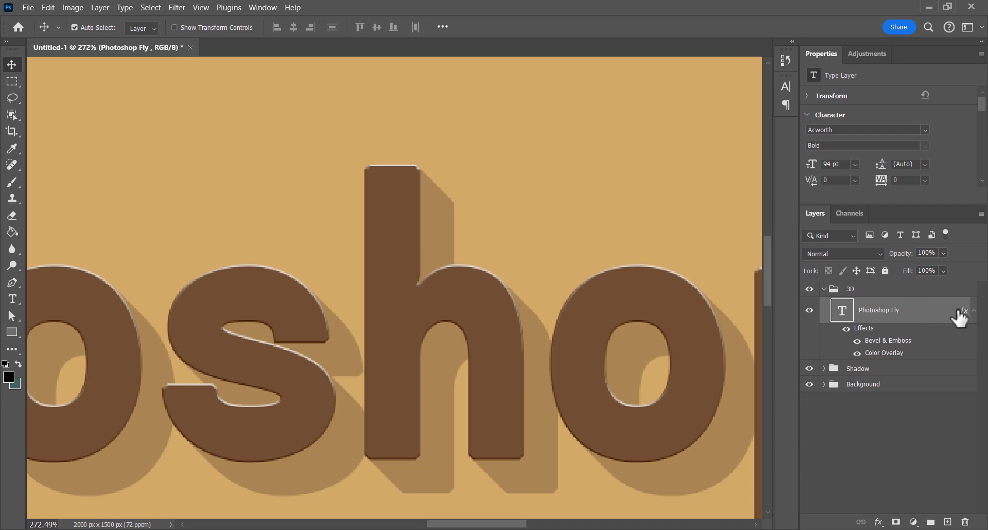
click(973, 312)
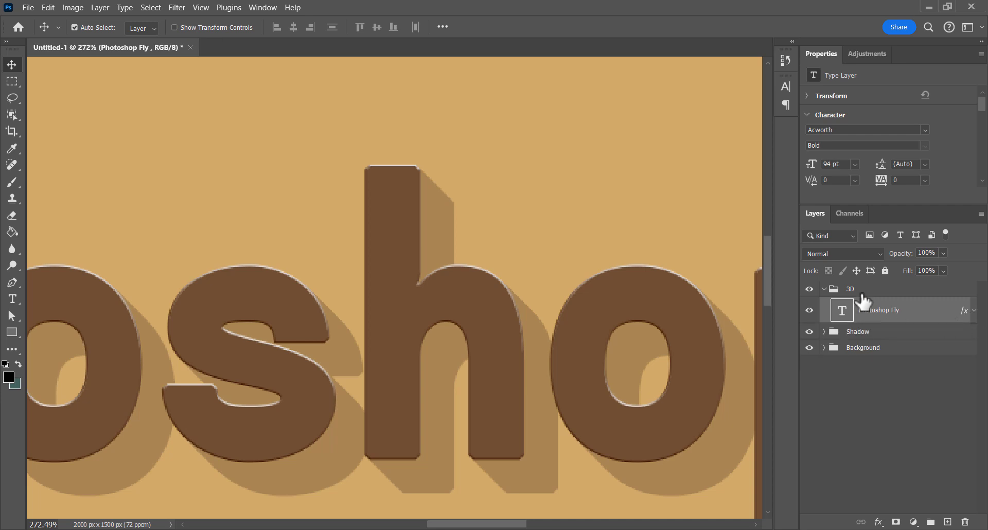
Step: Stack 14 duplicates of the text layer in the 3D group, nudging each one slightly up and to the left
click(865, 293)
click(866, 316)
scroll(452, 287, up, 10)
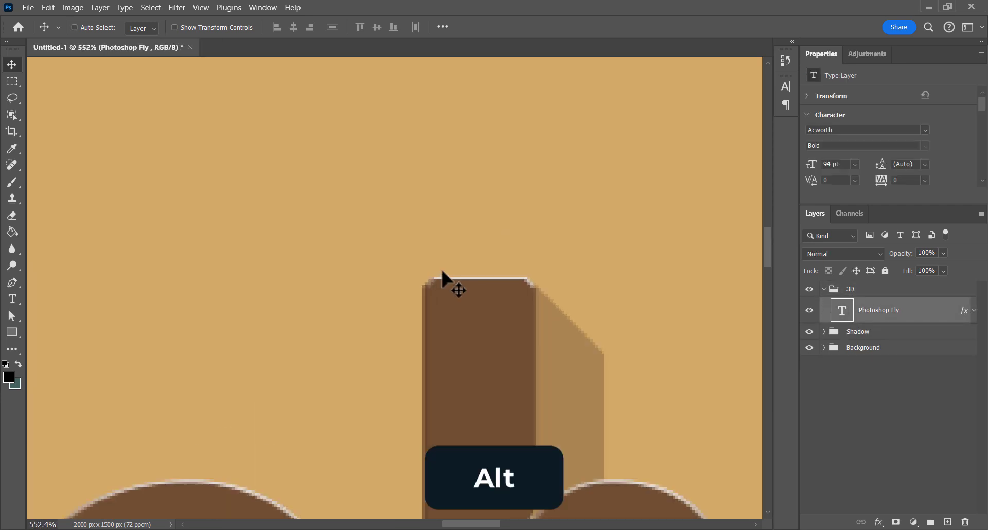
scroll(449, 272, up, 3)
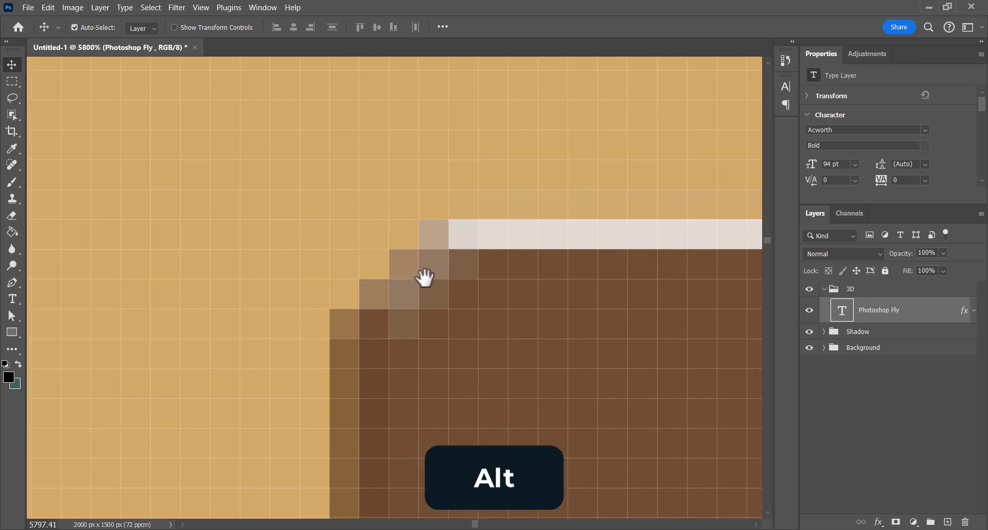
drag(436, 297, 340, 293)
drag(340, 294, 433, 319)
scroll(432, 319, down, 12)
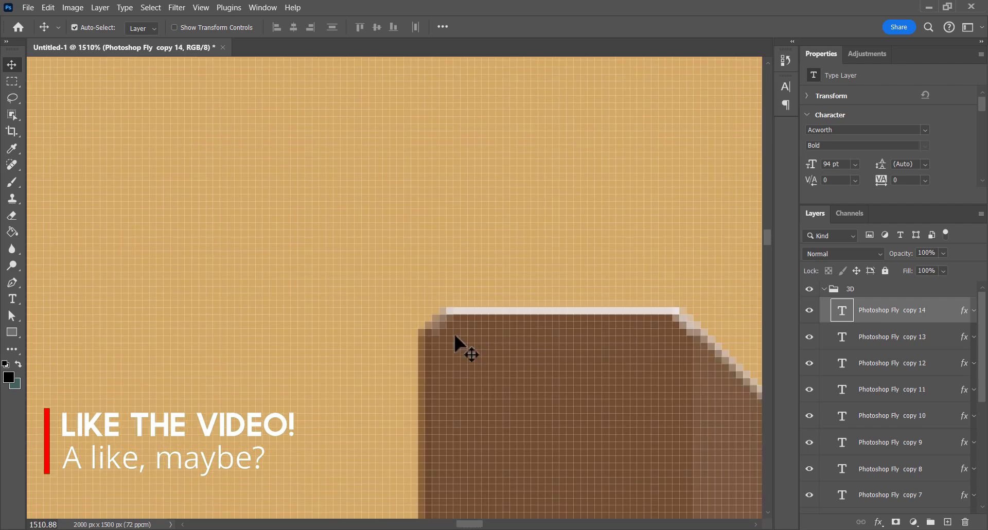
drag(503, 401, 455, 211)
scroll(455, 211, down, 6)
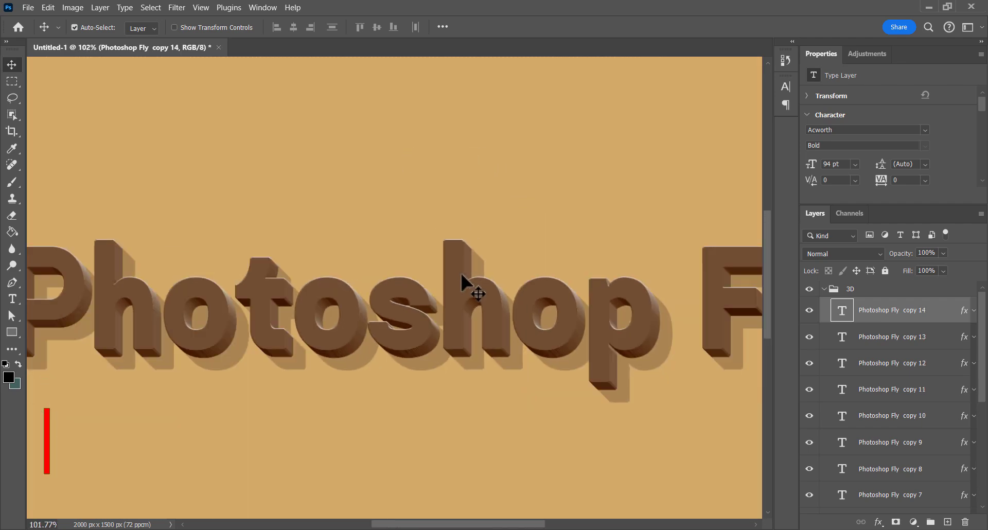
Step: Deepen the 3D extrusion with eight more duplicates of the top text layer, each nudged slightly further up and to the left
scroll(474, 342, up, 15)
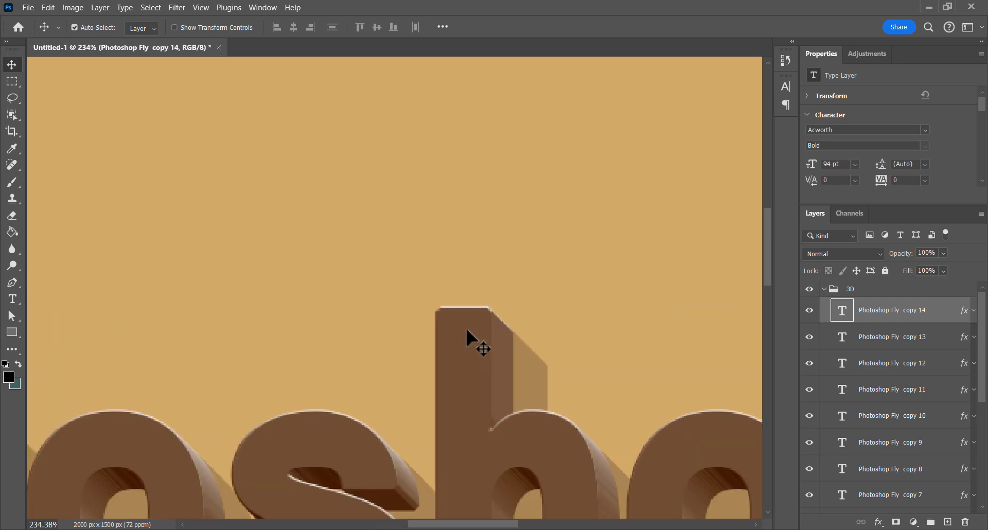
scroll(384, 283, up, 2)
drag(404, 338, 355, 287)
drag(285, 256, 417, 342)
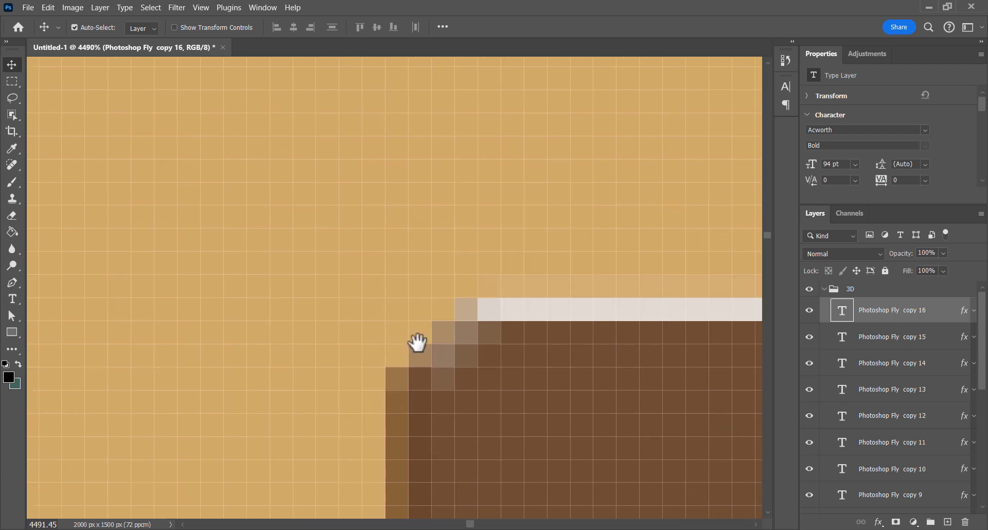
drag(477, 363, 409, 298)
key(ctrl+j)
key(ctrl+j)
key(ctrl+j)
key(ctrl+j)
scroll(414, 303, down, 8)
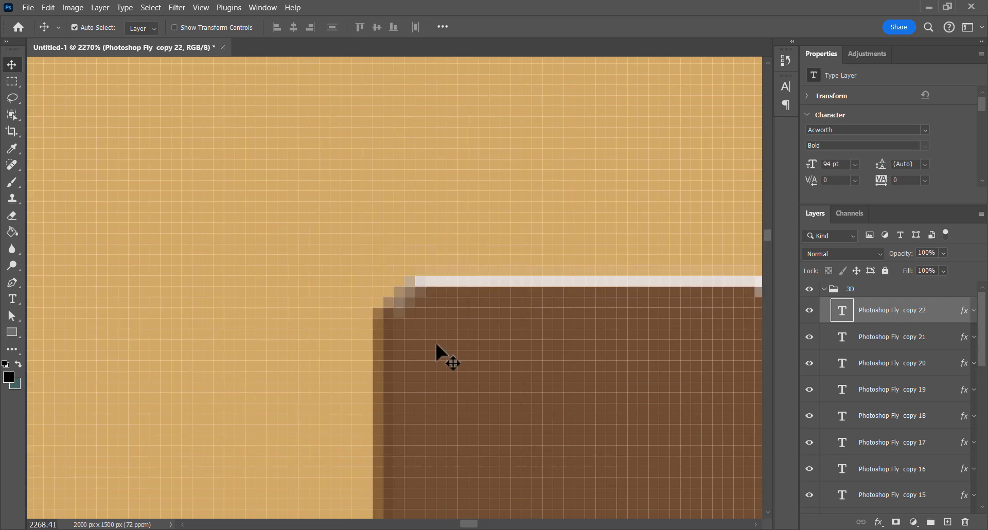
scroll(440, 346, down, 10)
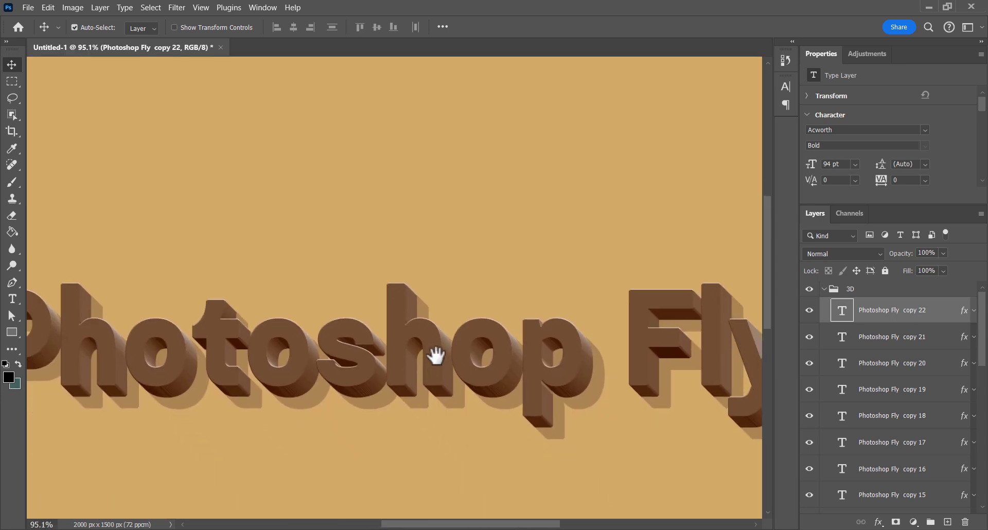
scroll(443, 359, up, 4)
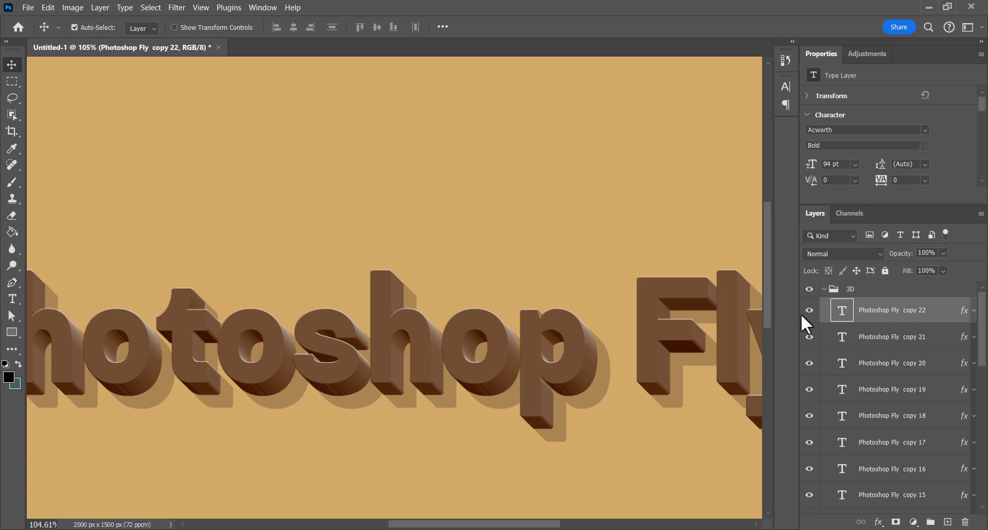
Step: Duplicate the topmost text layer of the 3D group and place the copy above the collapsed group
click(824, 289)
scroll(457, 353, down, 4)
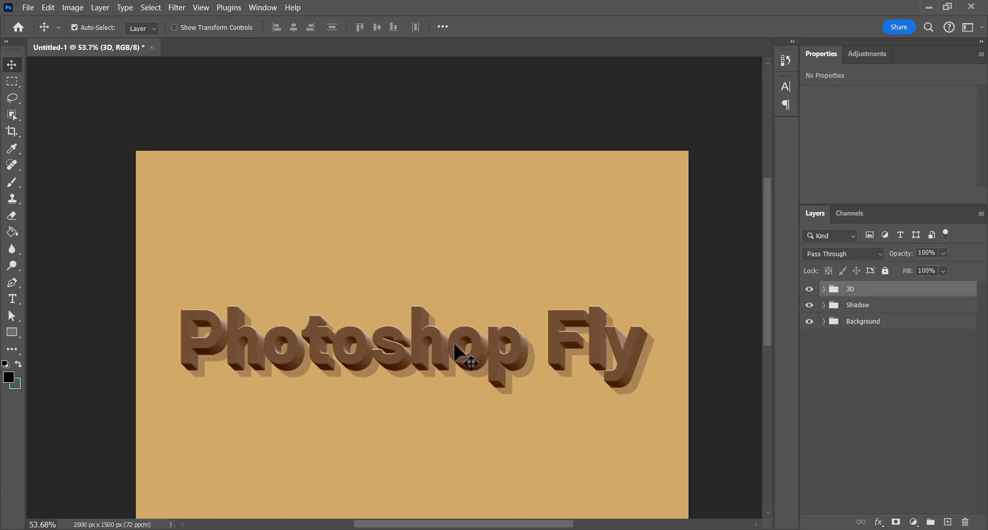
scroll(454, 349, up, 2)
click(824, 289)
click(878, 311)
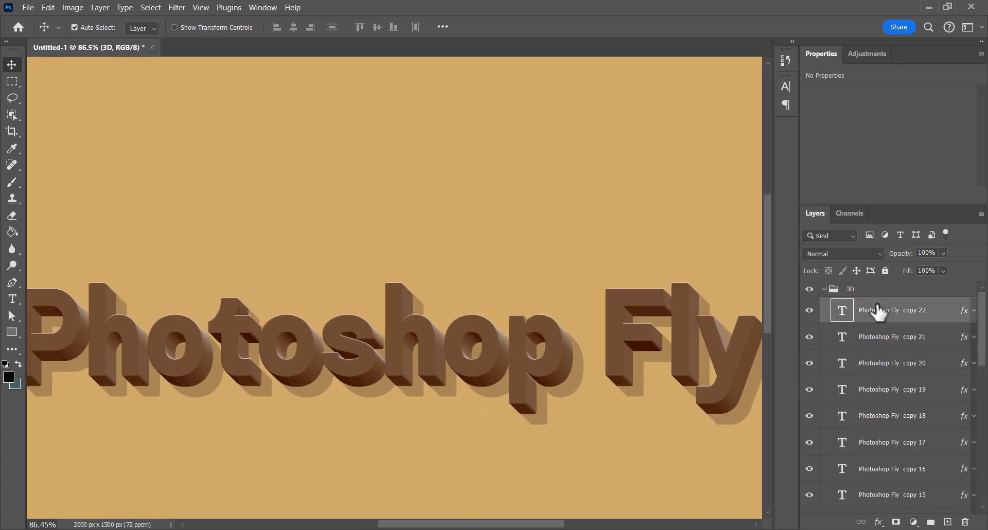
drag(888, 313, 887, 283)
click(825, 315)
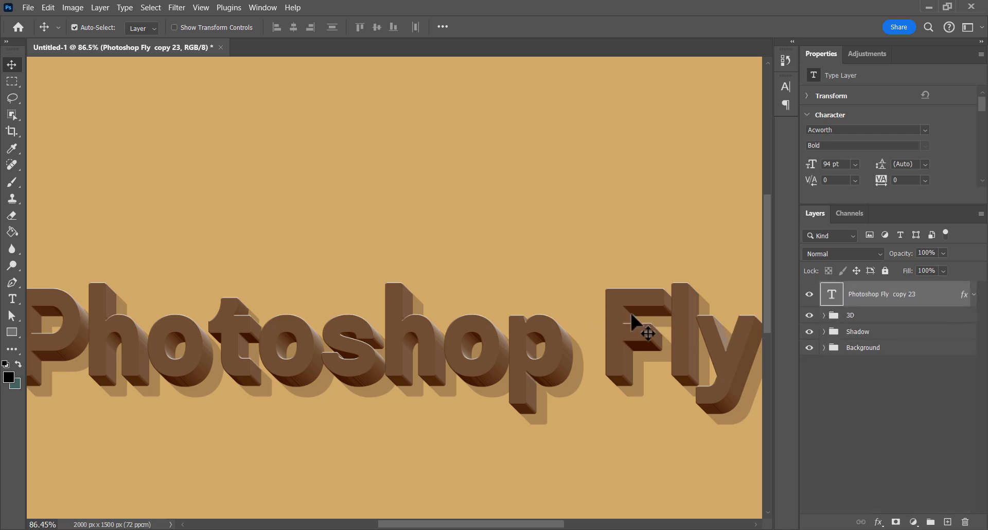
Step: Rename the copied text layer above the 3D group "Fontstyle" and delete all its layer effects
double_click(882, 294)
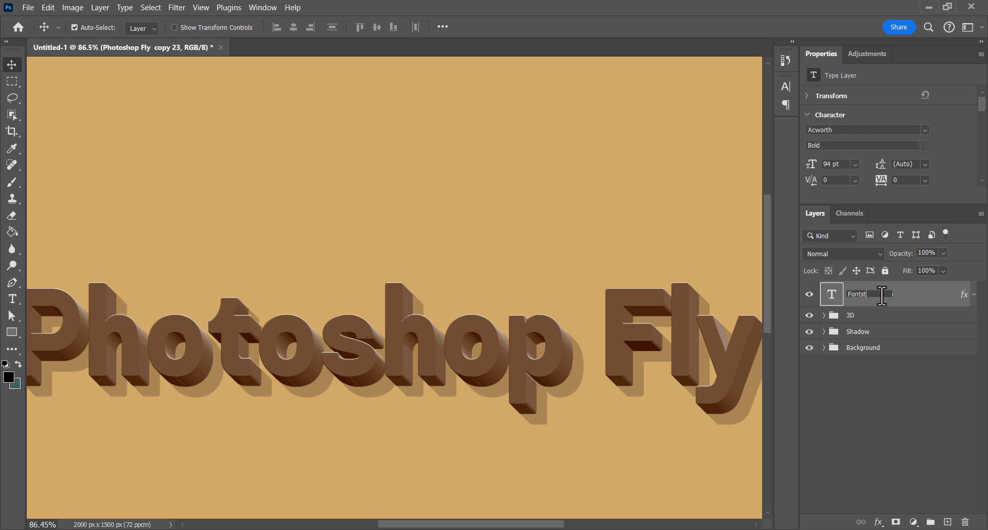
key(Return)
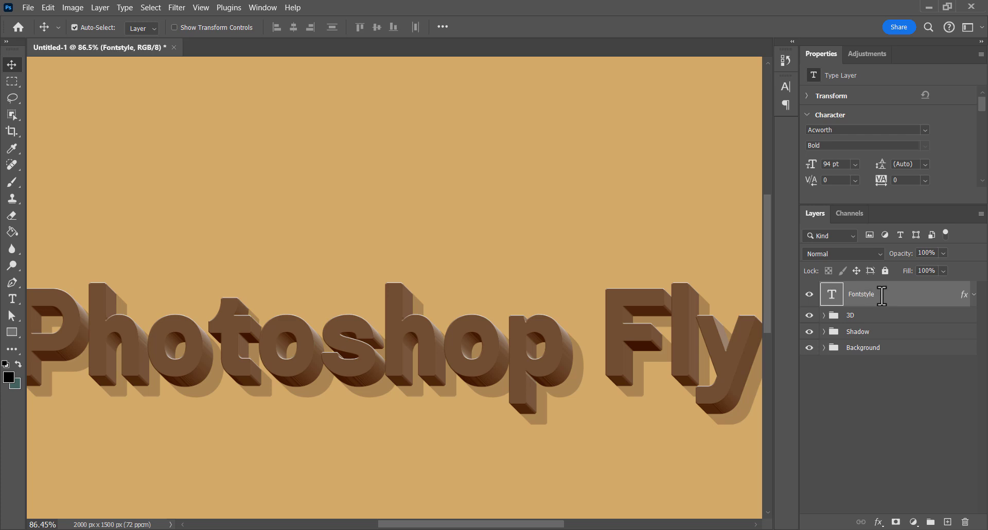
click(973, 295)
drag(859, 311, 965, 522)
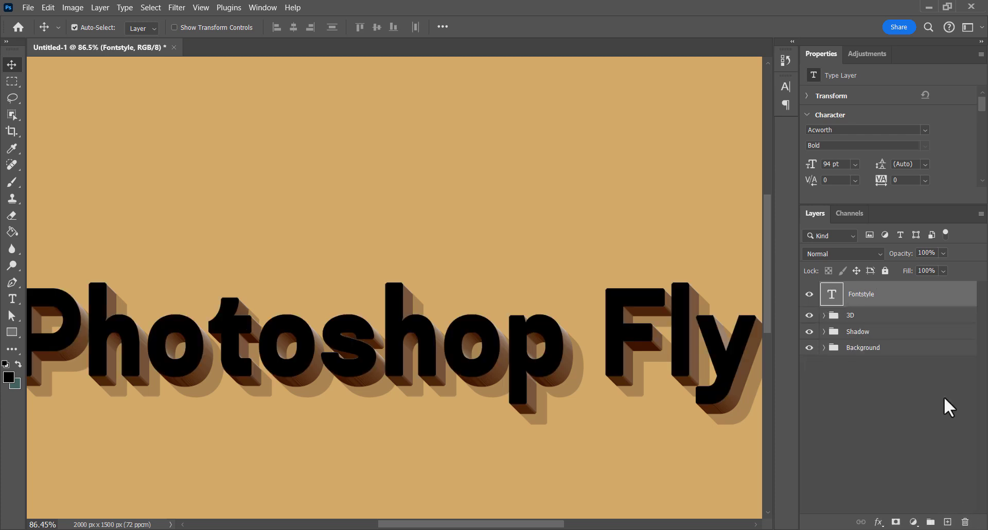
Step: Add a Color Overlay to the Fontstyle layer with blend mode Screen and the light brown colour cb9057
double_click(941, 300)
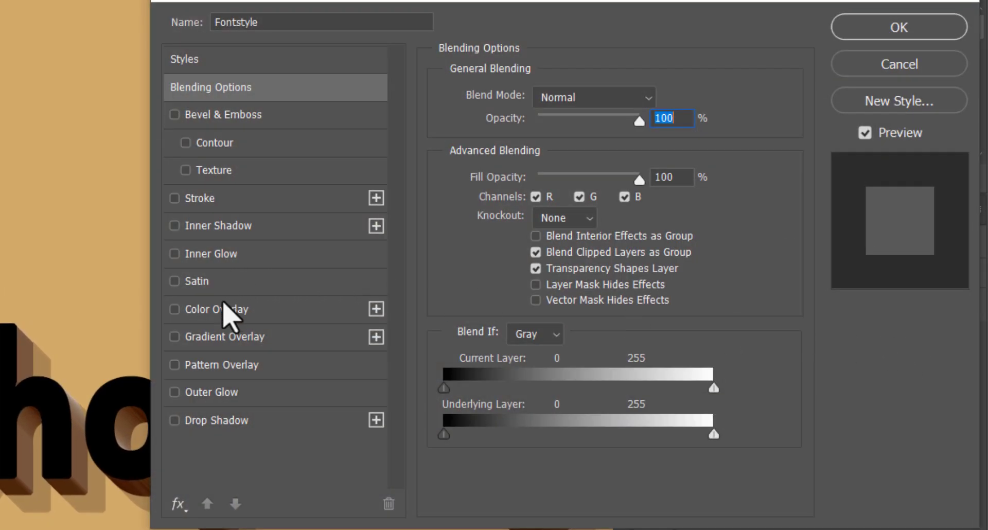
click(222, 308)
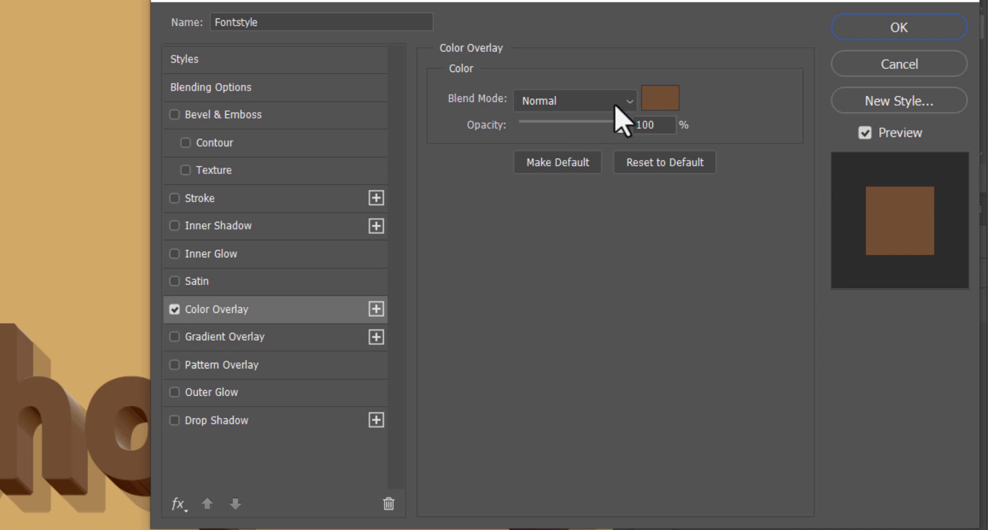
click(616, 104)
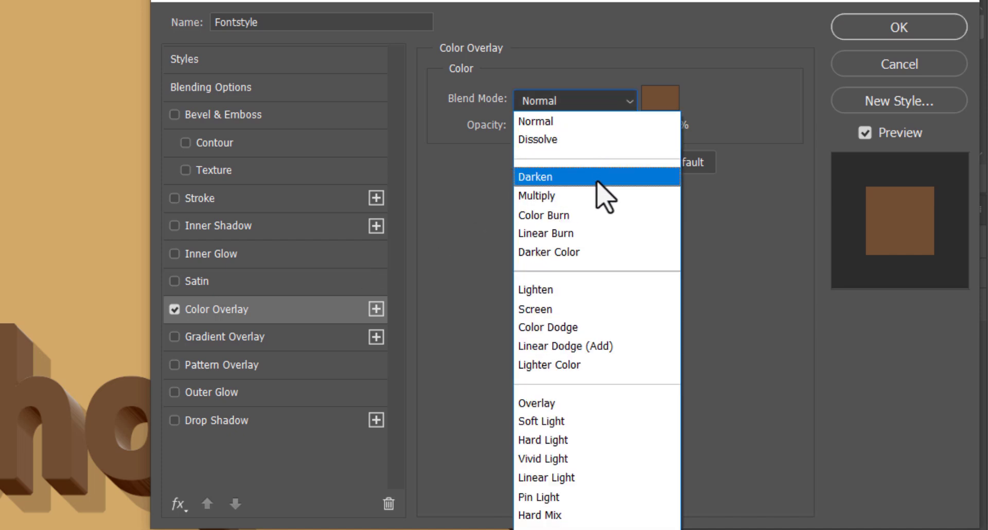
click(577, 310)
click(661, 101)
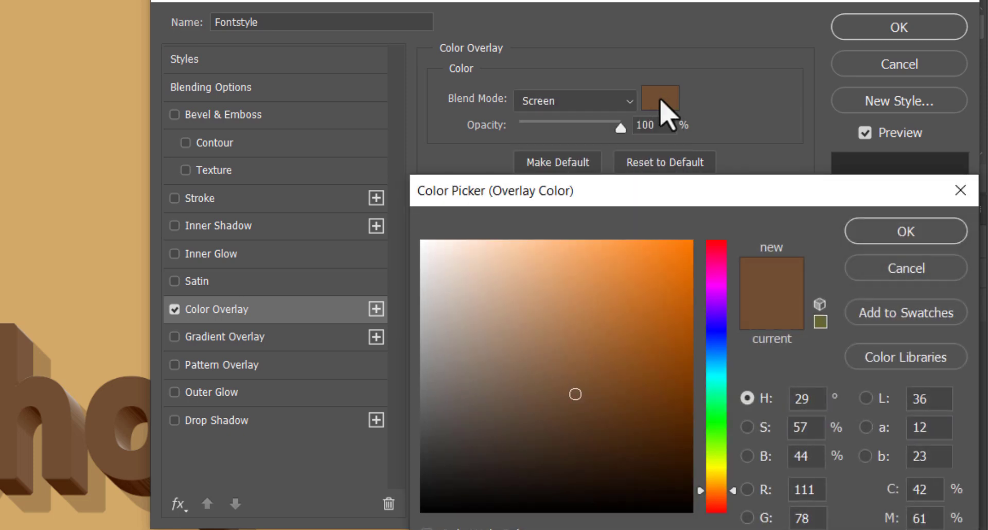
text(0000cc)
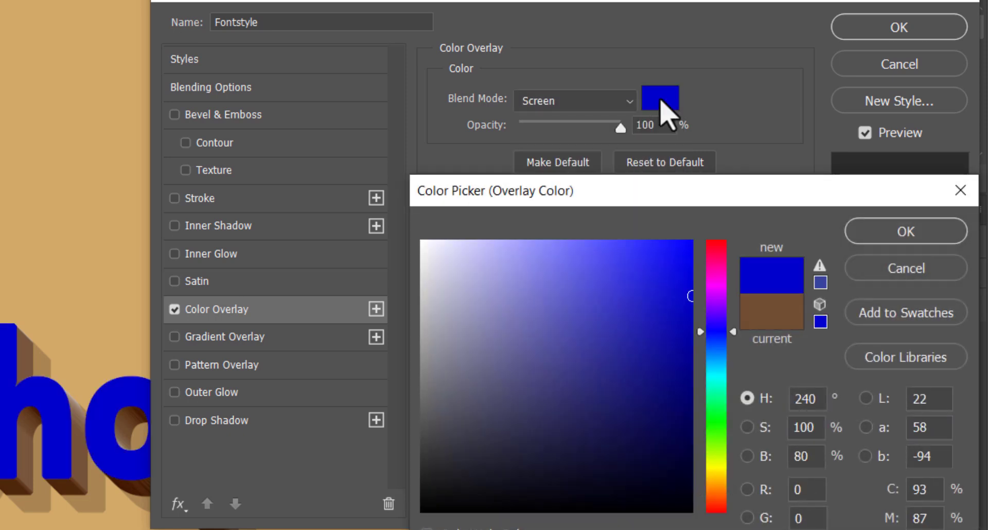
text(00cb92)
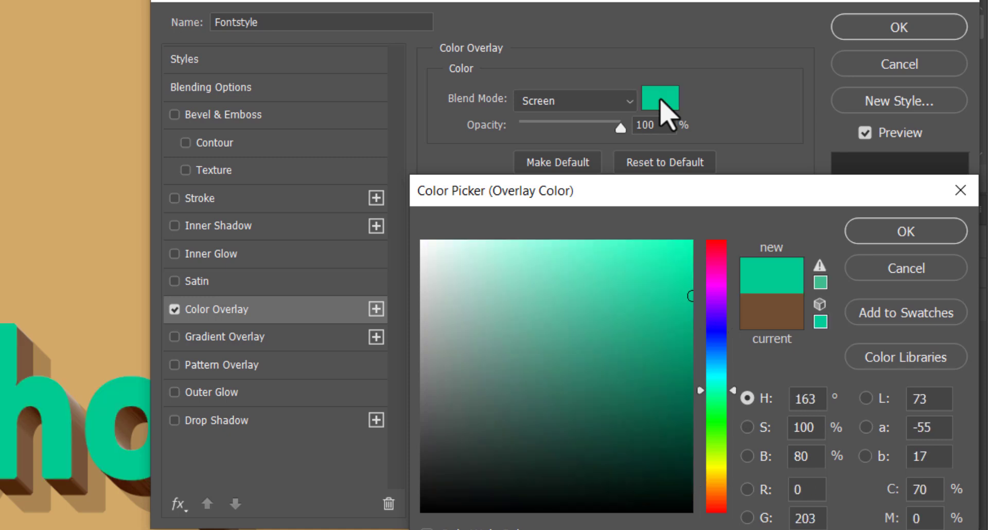
text(cb9057)
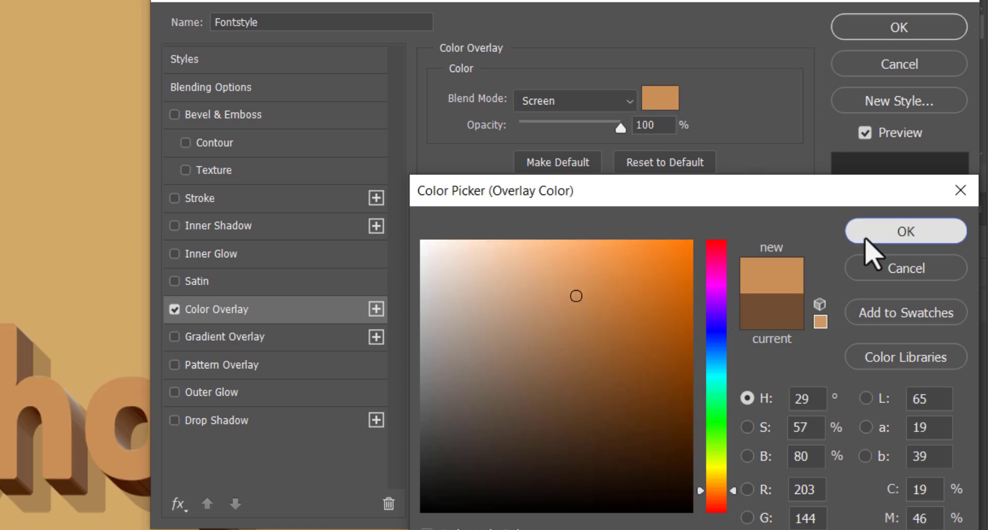
click(865, 231)
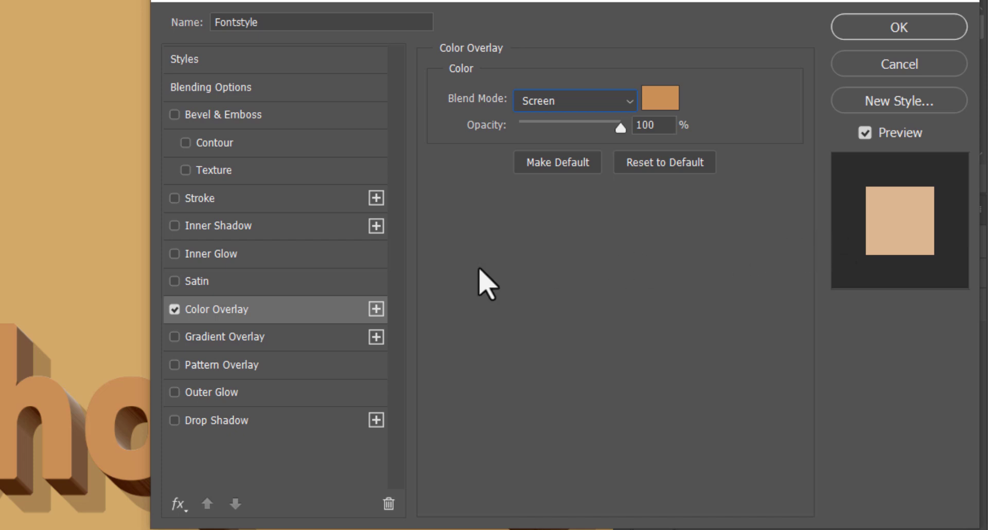
Step: Add a black-to-white Gradient Overlay with 23% opacity, Linear style, 90° angle, 107% scale and Classic method, and apply the layer style
click(249, 336)
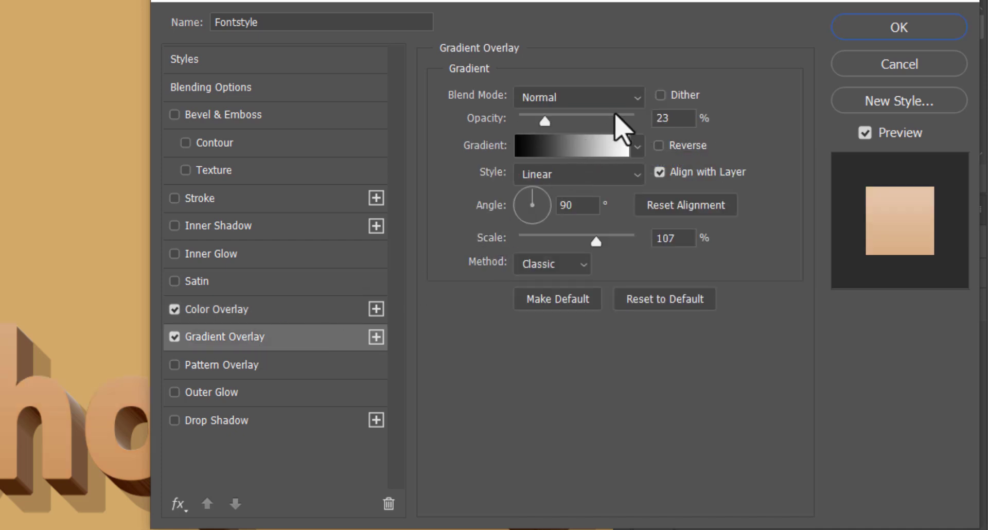
click(599, 146)
click(20, 20)
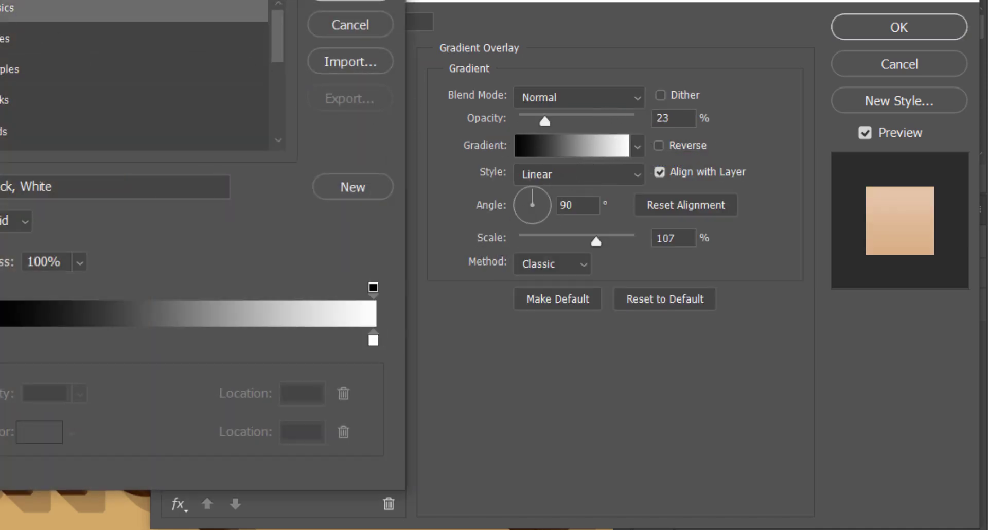
click(60, 44)
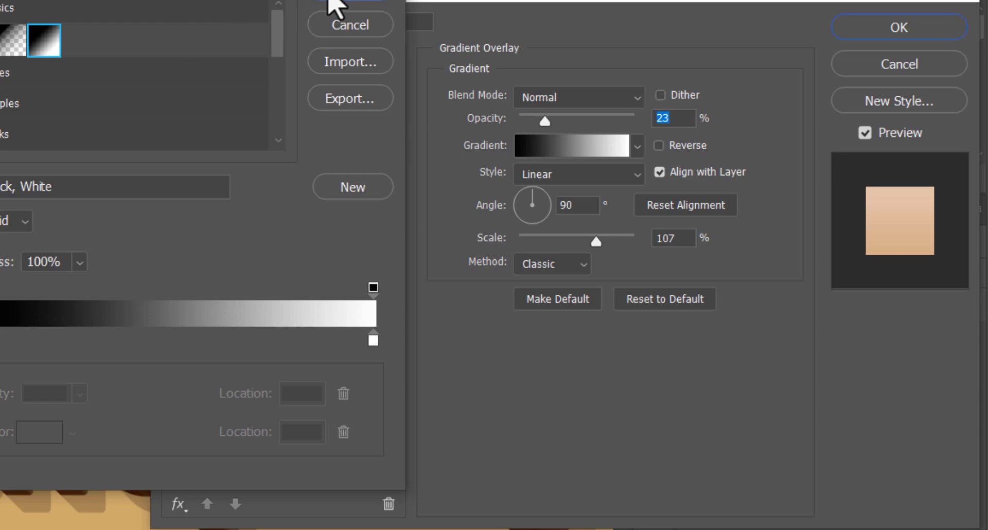
click(335, 3)
click(552, 268)
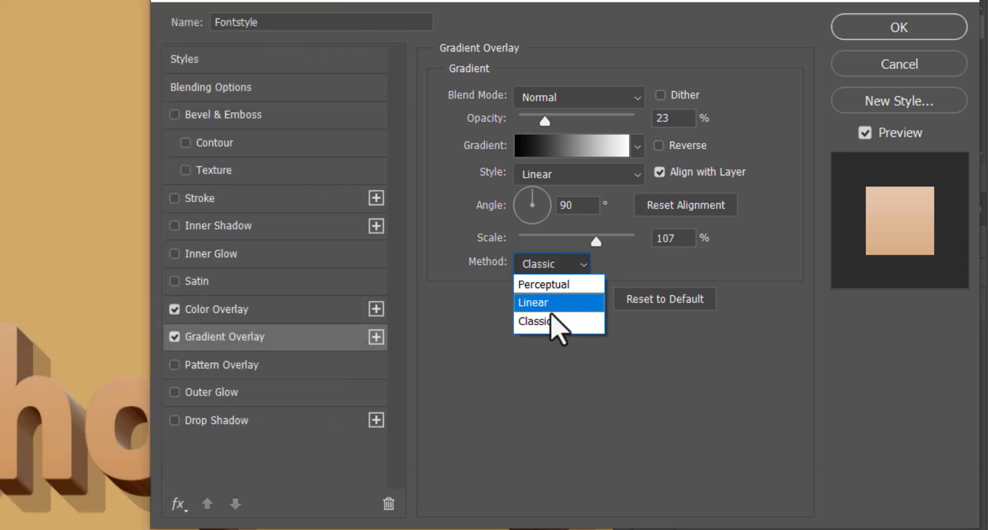
click(555, 315)
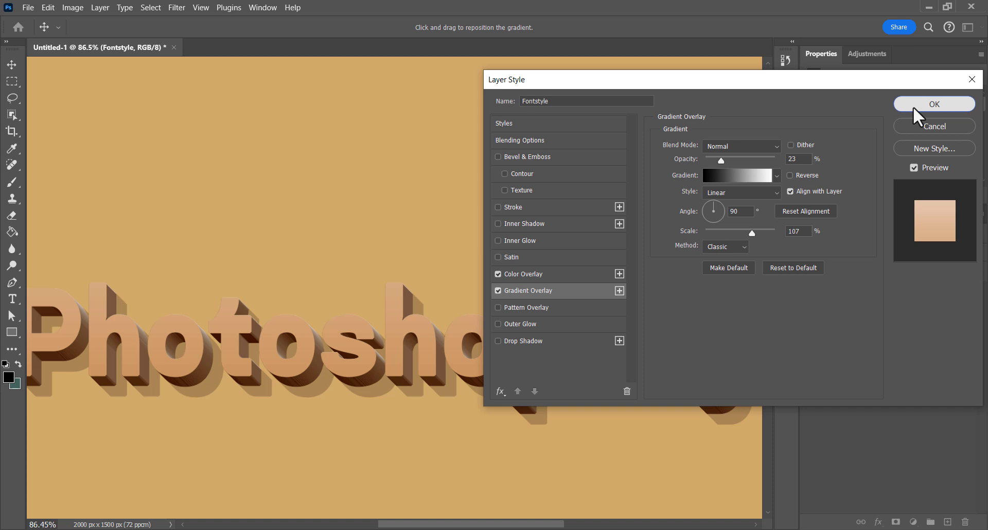
click(893, 75)
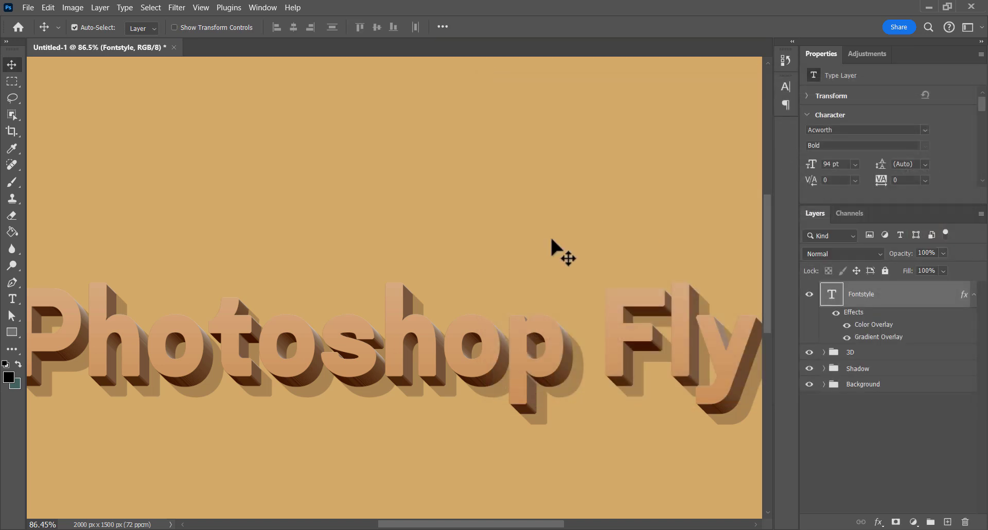
Step: Duplicate the Fontstyle layer and name the copy "Fontstyle 2"
scroll(374, 270, down, 3)
scroll(350, 288, up, 3)
drag(432, 303, 485, 294)
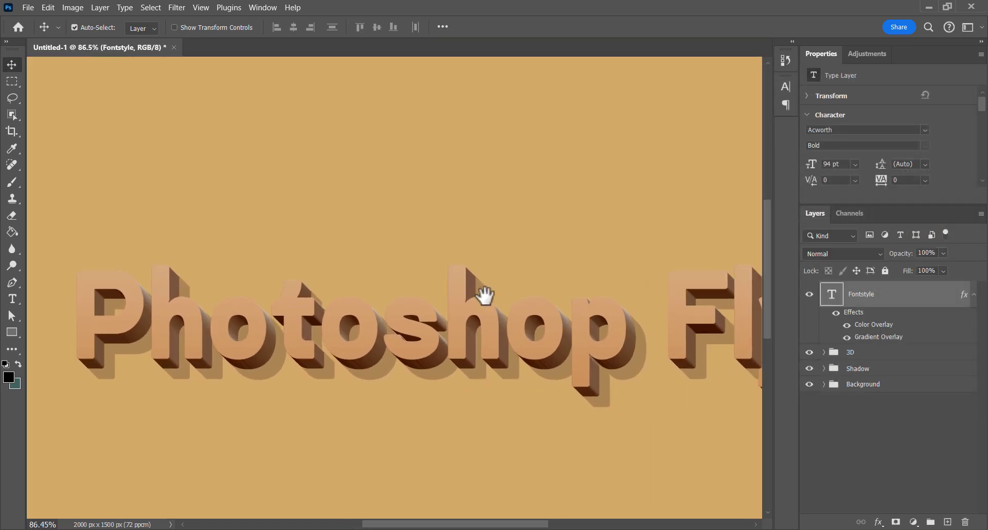
scroll(484, 297, down, 2)
scroll(484, 296, up, 2)
key(ctrl+j)
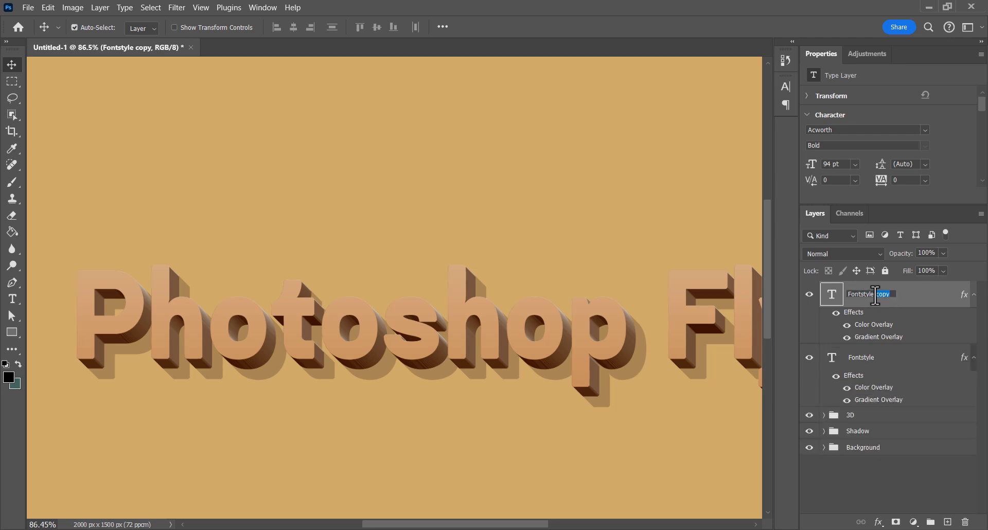
key(Return)
Step: Delete the layer effects of Fontstyle 2 and set its Fill to 0%
drag(858, 318, 964, 521)
drag(911, 265, 798, 278)
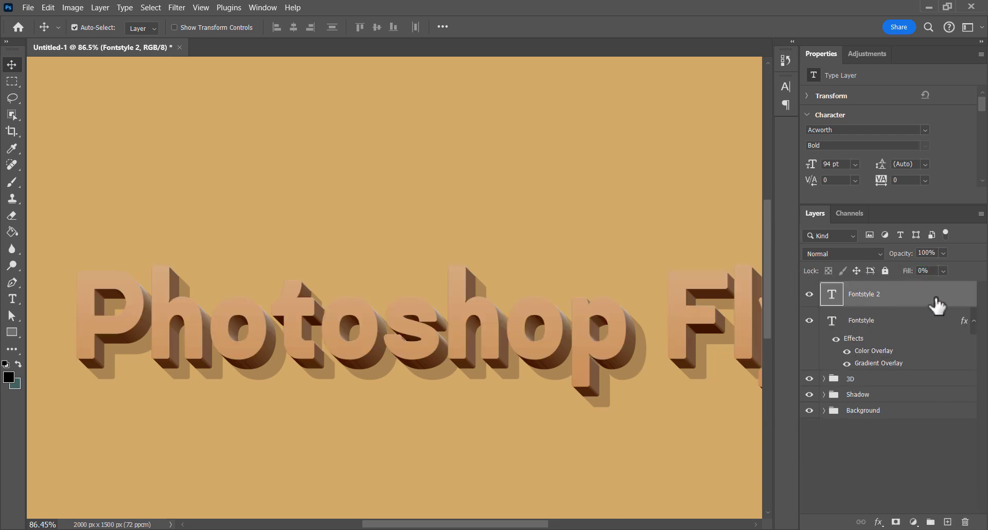
Step: Add a Stroke to the Fontstyle 2 layer with size 6 px, position Inside, Normal blend mode and 100% opacity
double_click(935, 301)
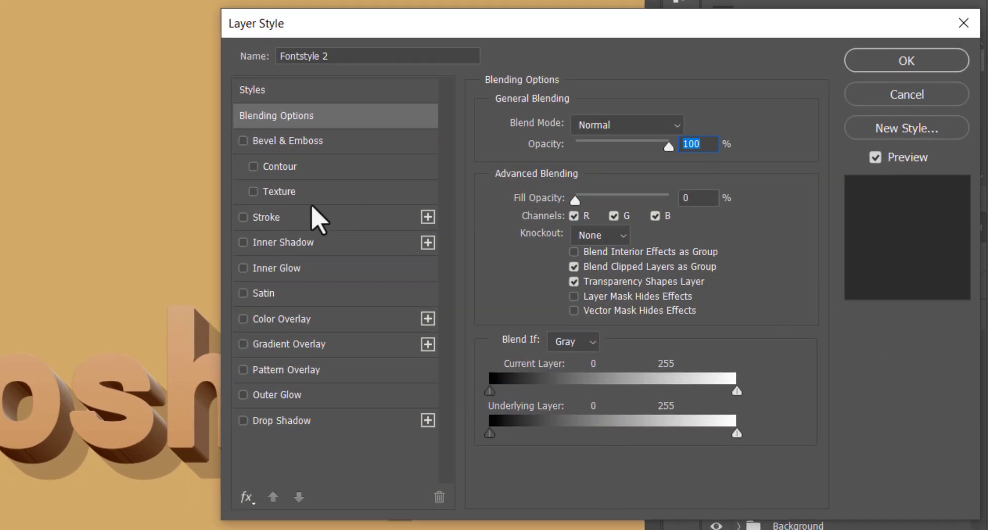
click(303, 219)
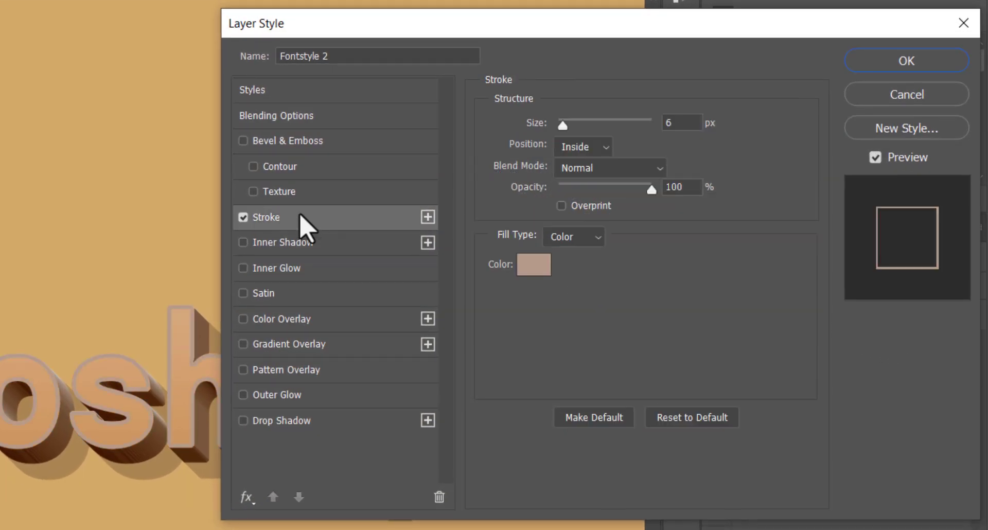
click(678, 123)
click(617, 165)
click(617, 154)
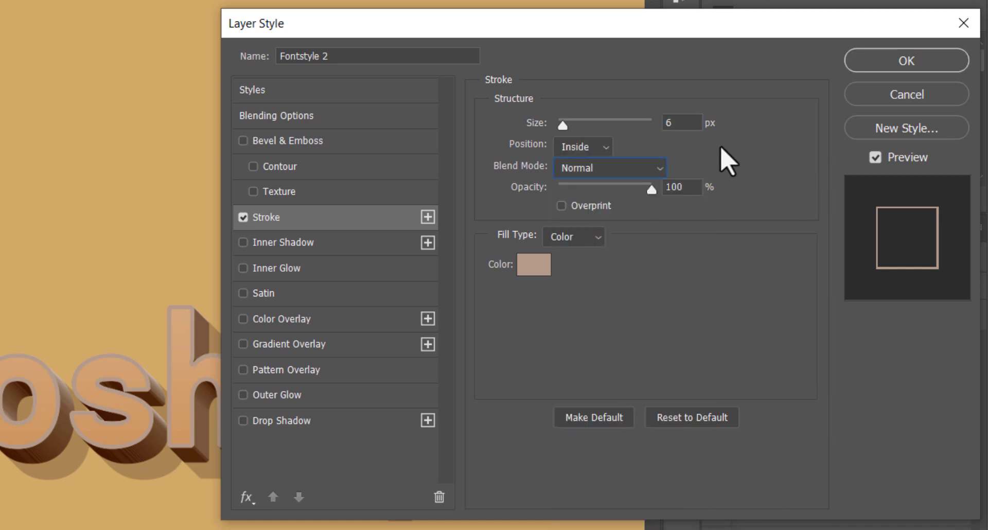
key(Tab)
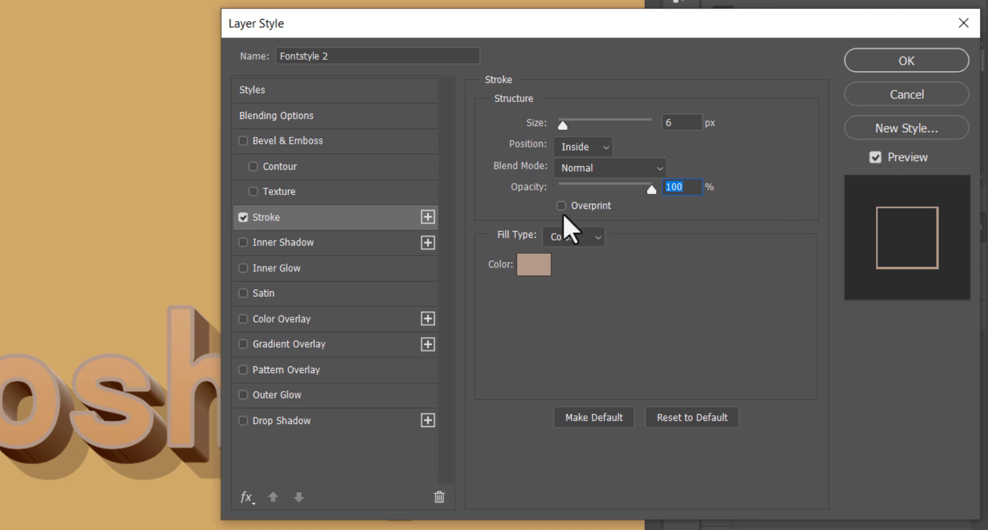
Step: Set the stroke colour to b49c8b
click(537, 265)
click(536, 264)
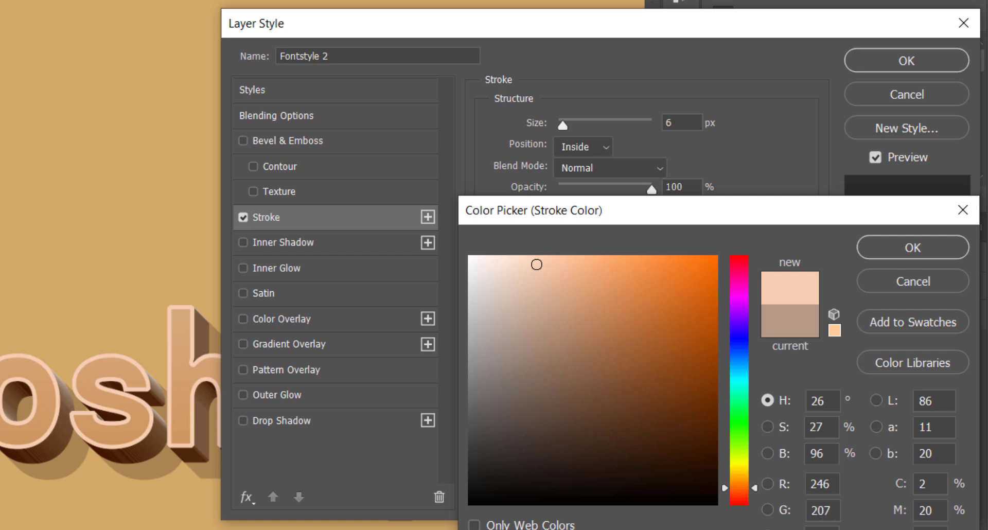
text(b4)
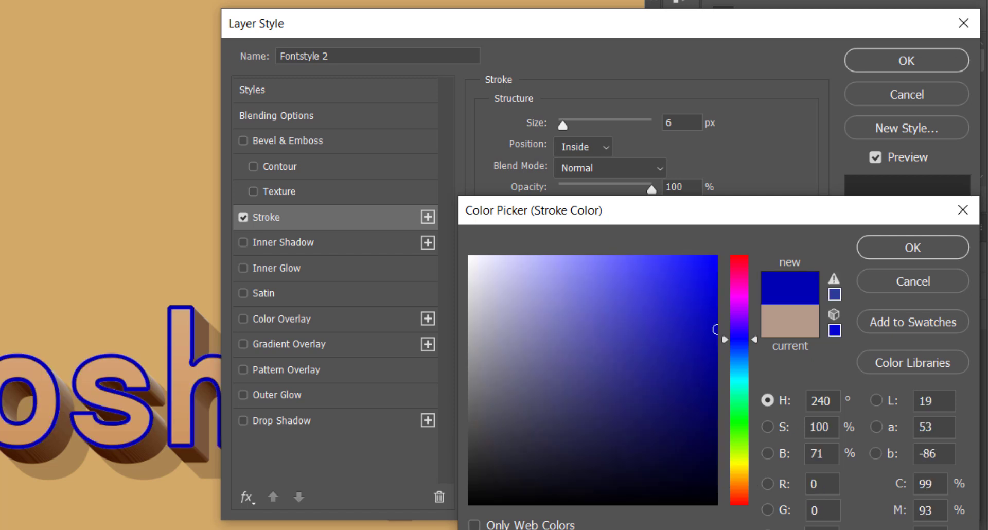
text(9)
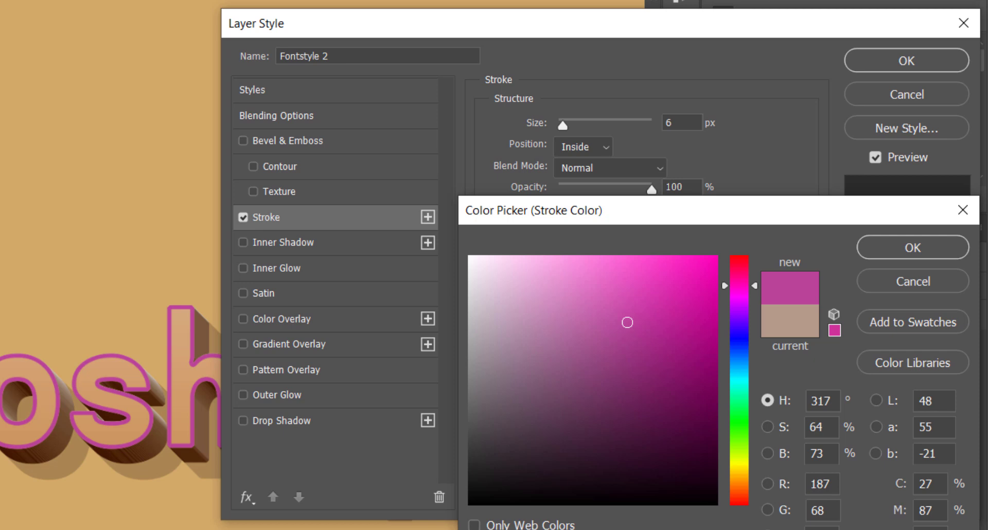
text(c8b)
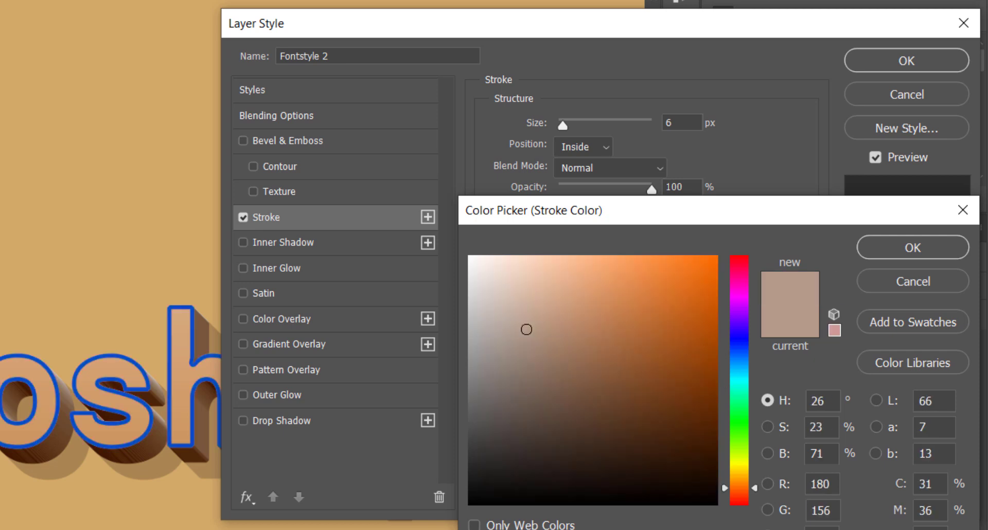
click(923, 257)
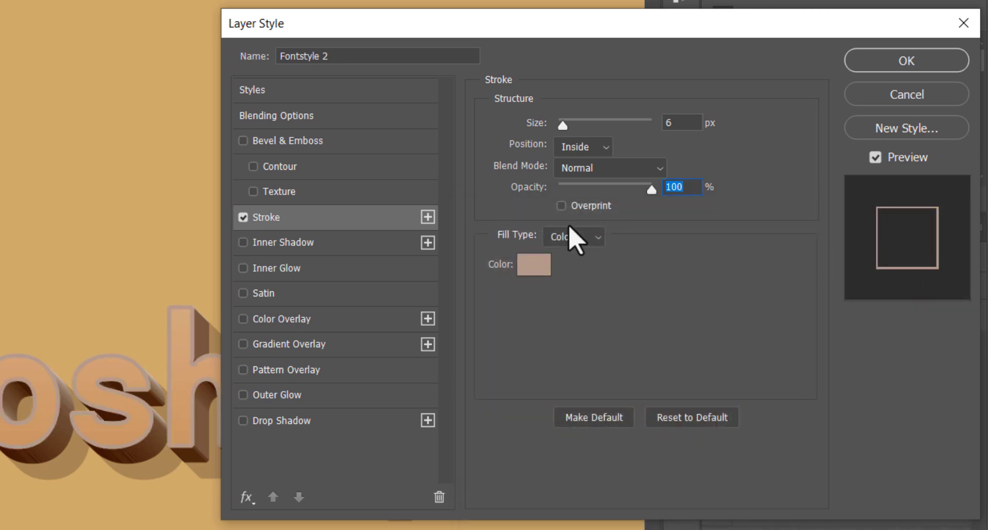
Step: Add an Inner Shadow to Fontstyle 2 in Multiply mode at 64% opacity with a very dark brown colour
click(352, 245)
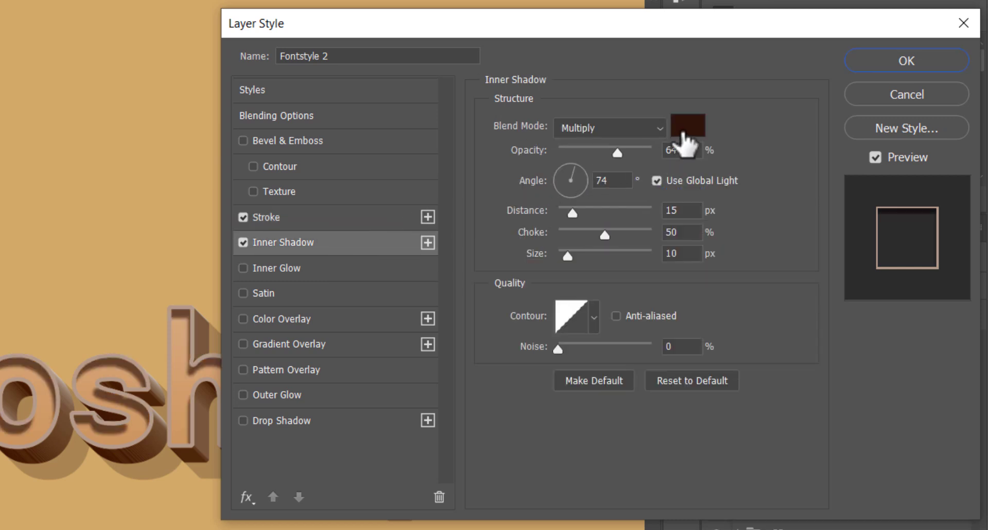
click(688, 128)
drag(664, 460, 662, 466)
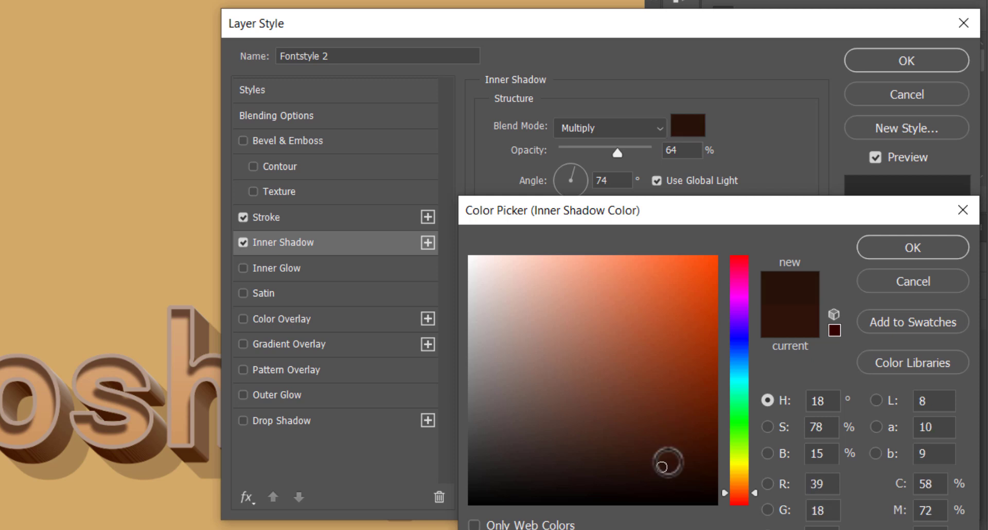
click(911, 248)
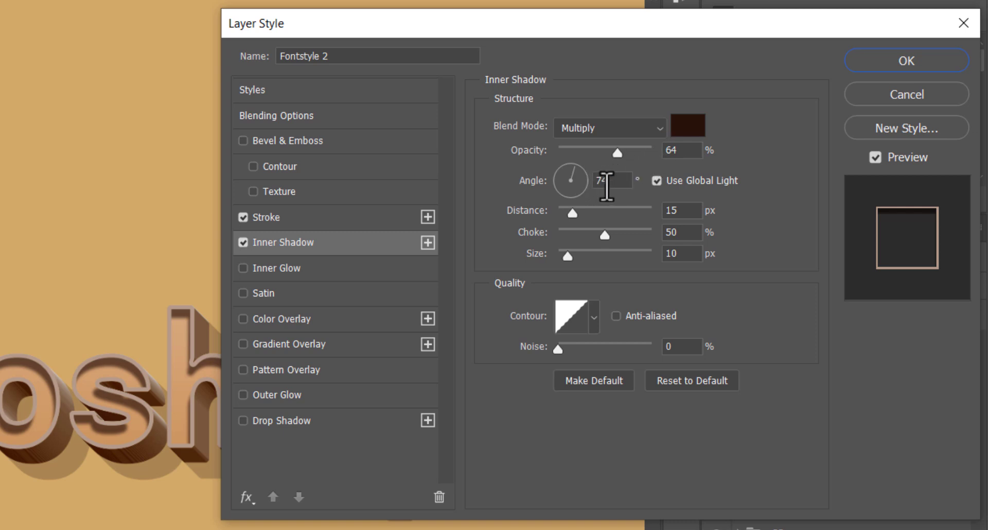
Step: Turn off global light for the inner shadow and use a 75° angle, 15 px distance, 50% choke and 10 px size
click(692, 181)
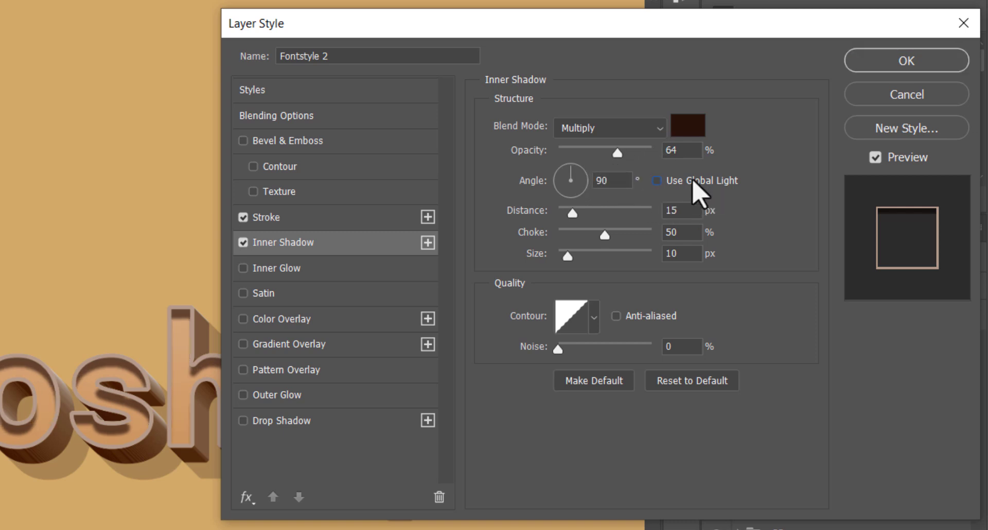
drag(585, 187, 578, 166)
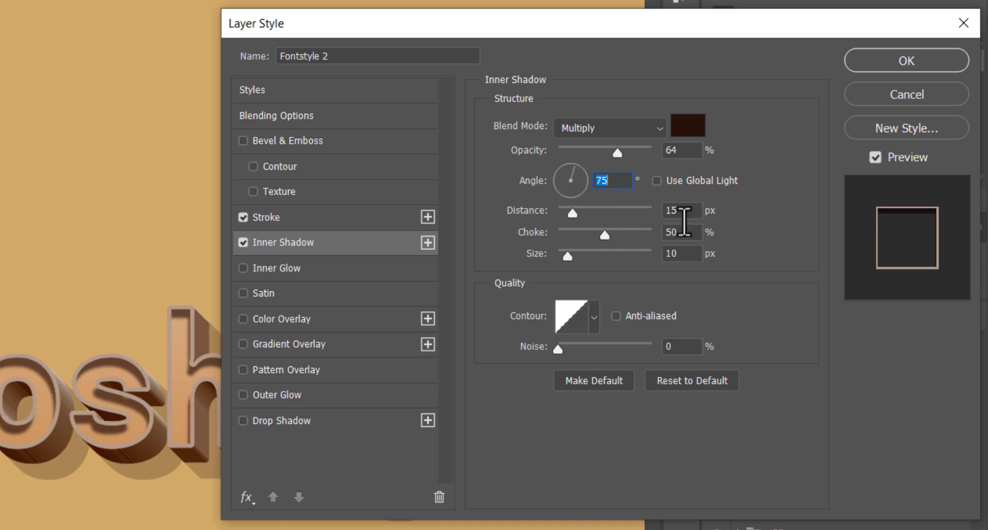
click(680, 213)
click(682, 252)
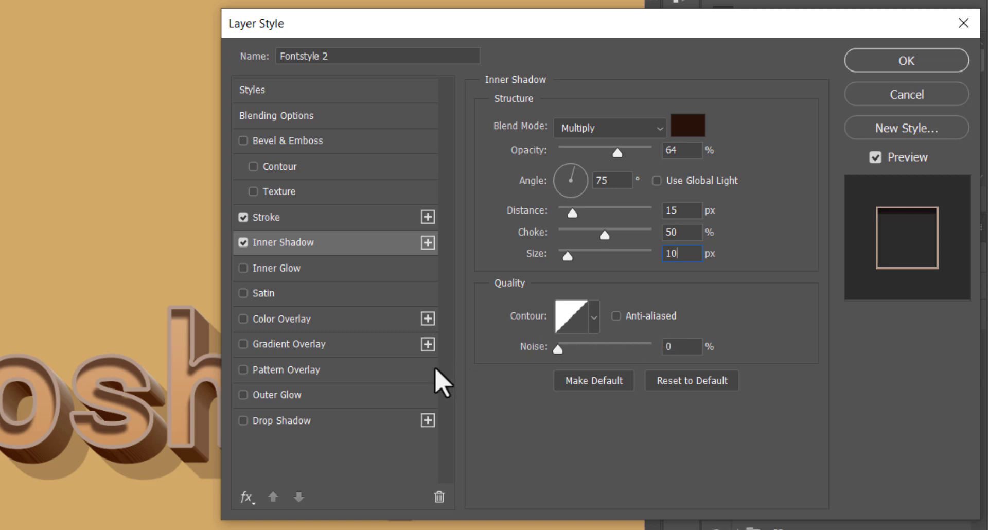
Step: Add a Color Overlay to Fontstyle 2 with the light blue colour 8dadc7
click(292, 320)
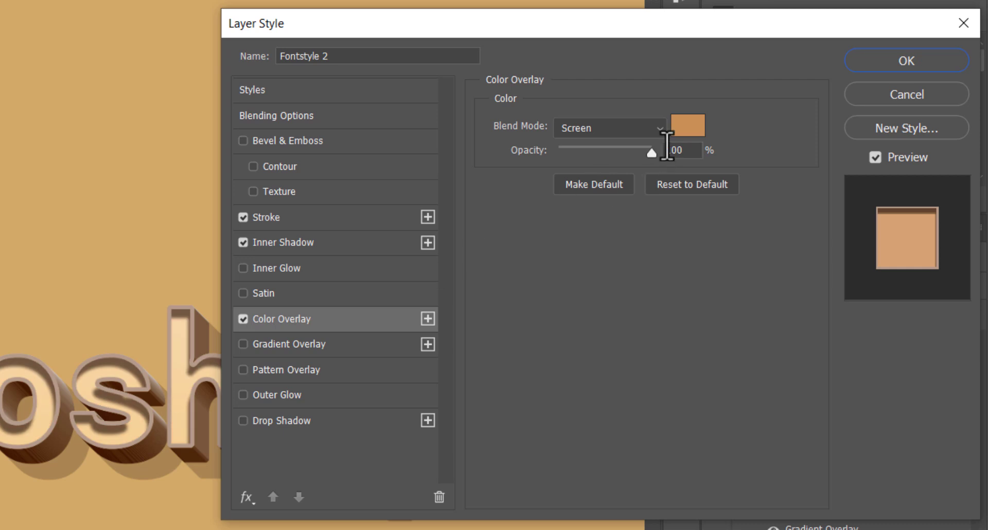
click(687, 131)
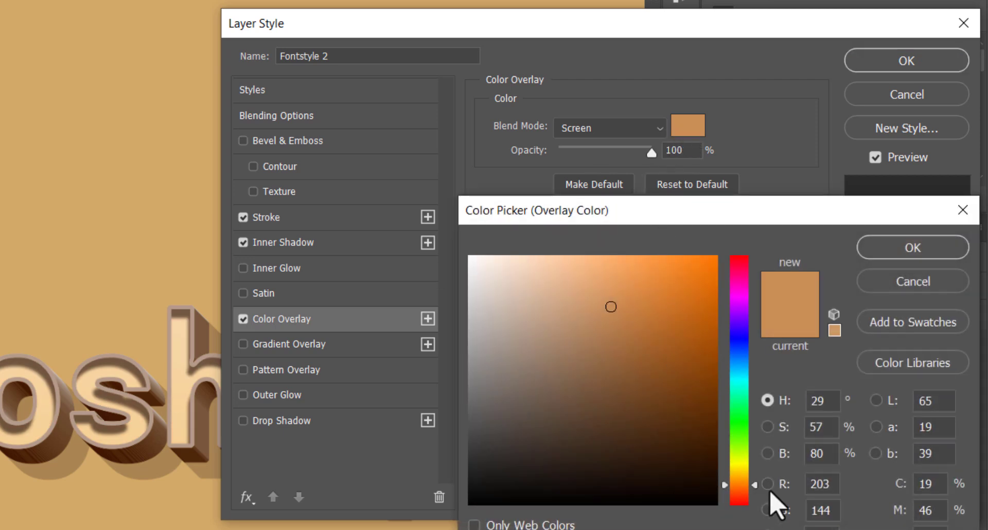
text(88ddaa)
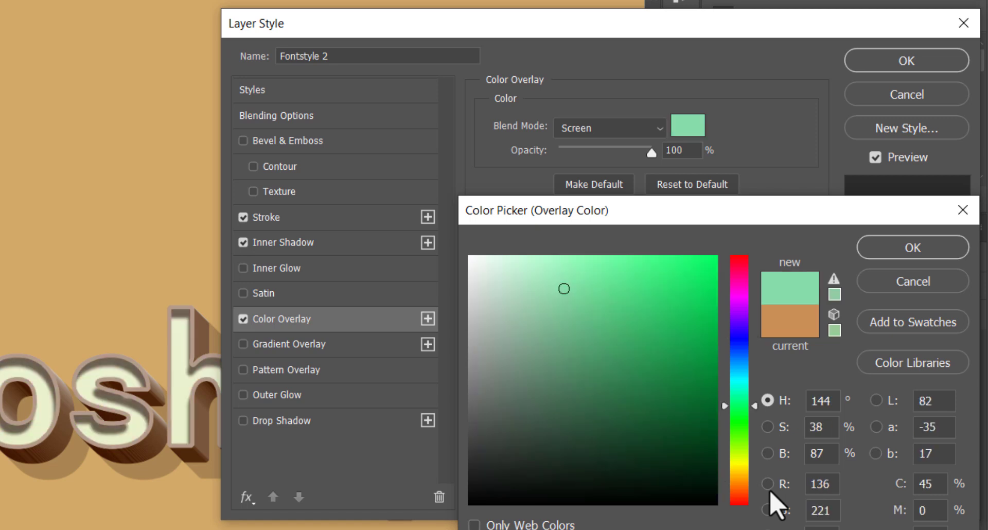
text(8dadc7)
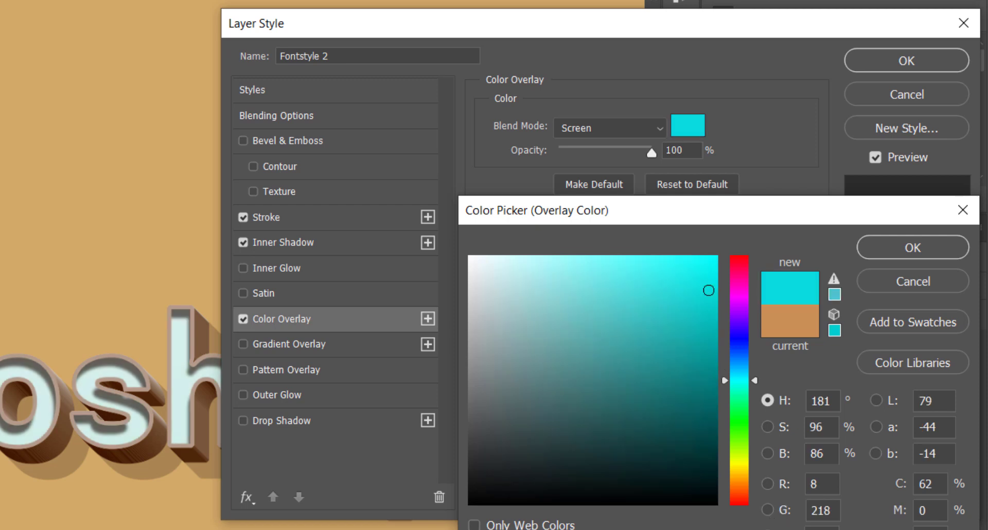
click(894, 250)
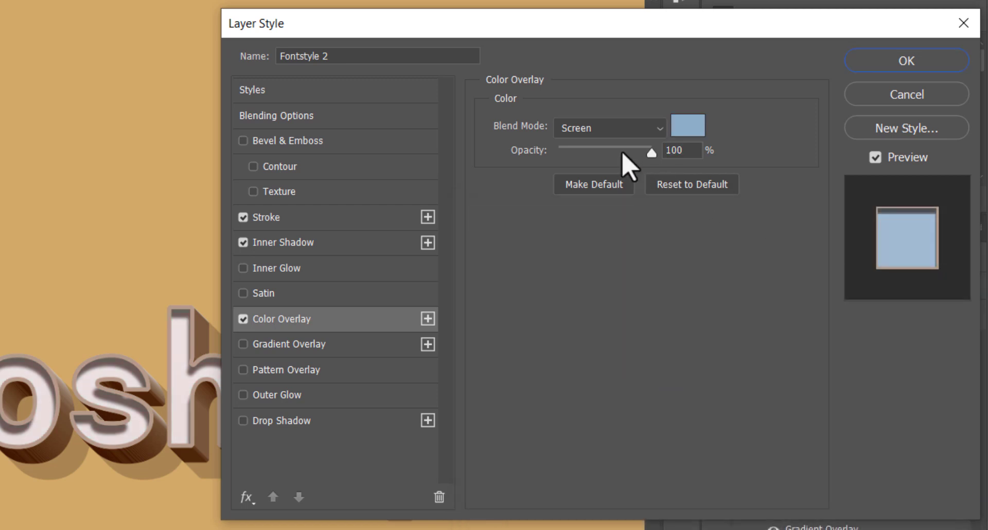
Step: Change the colour overlay's blend mode to Multiply and apply the layer style
click(606, 134)
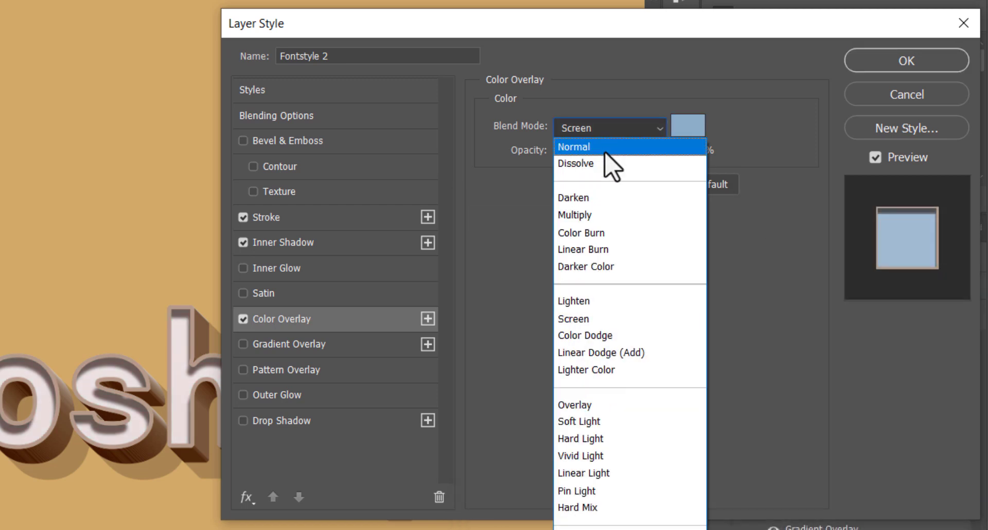
click(592, 213)
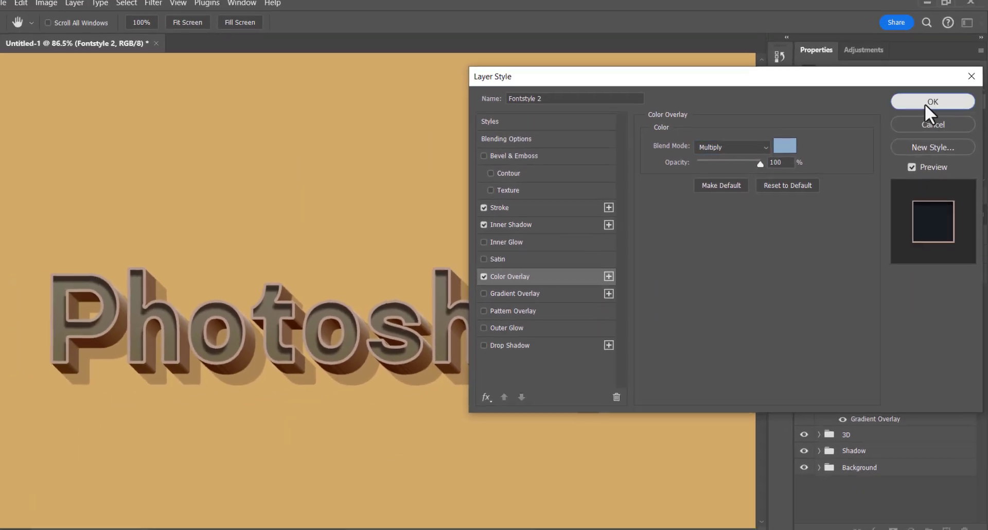
click(907, 60)
Step: Place the Texture image from the desktop into the document above the text layers, filling the canvas
scroll(637, 249, down, 3)
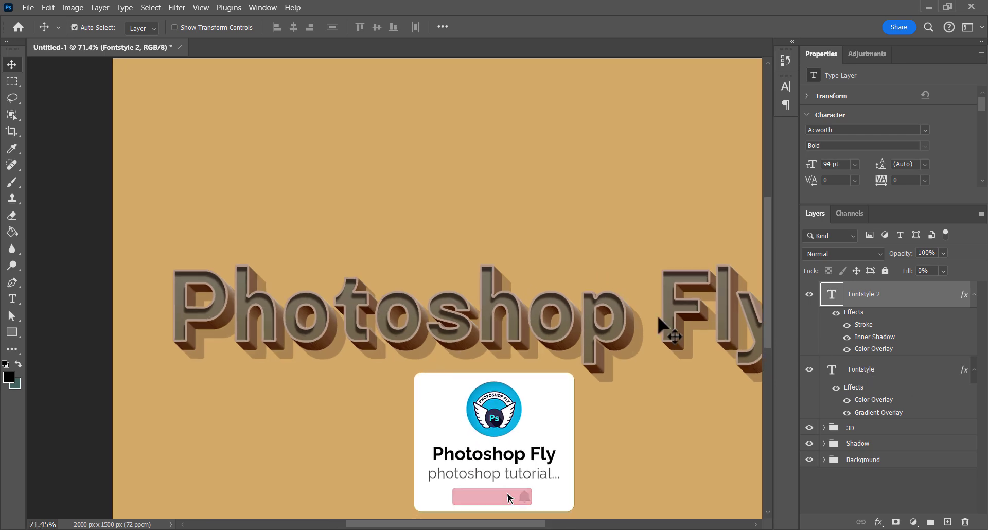
scroll(662, 320, down, 3)
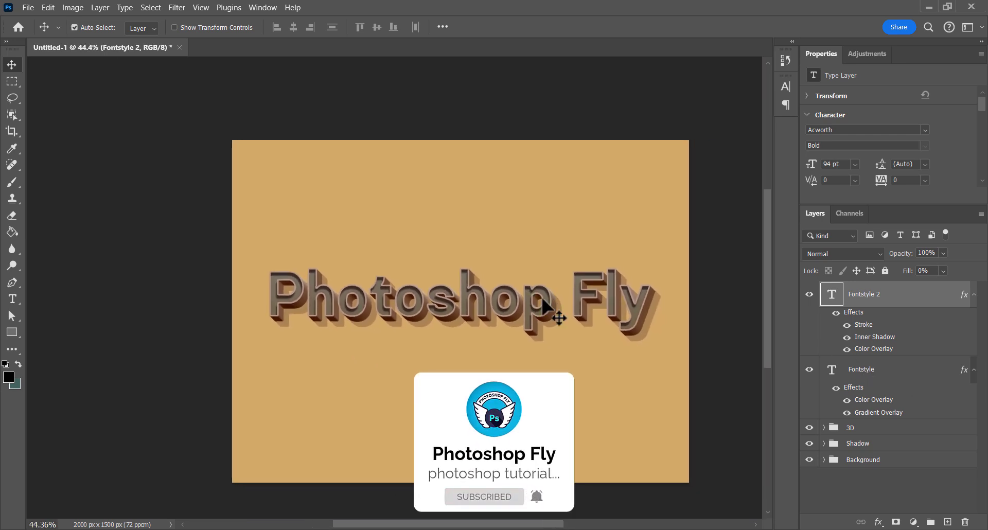
scroll(545, 304, up, 1)
drag(536, 298, 526, 293)
click(928, 7)
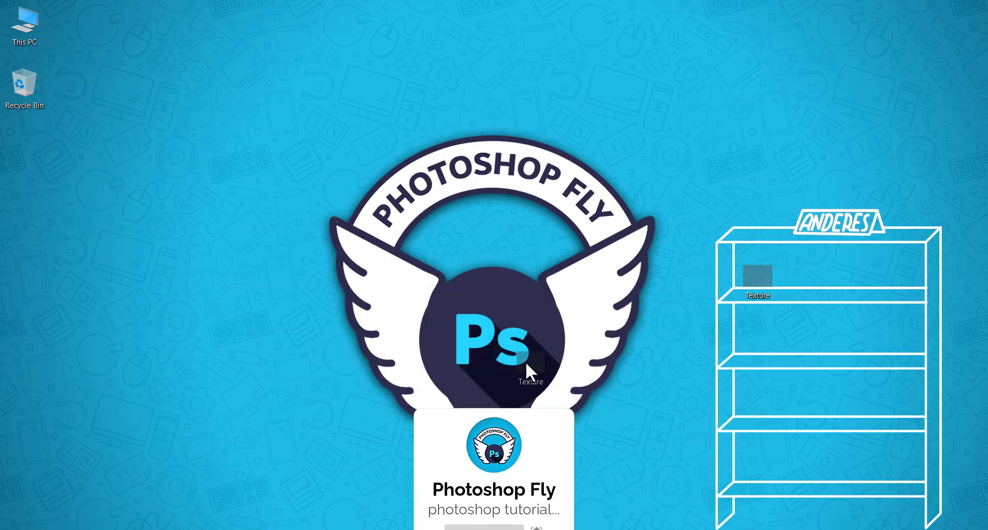
drag(757, 276, 423, 358)
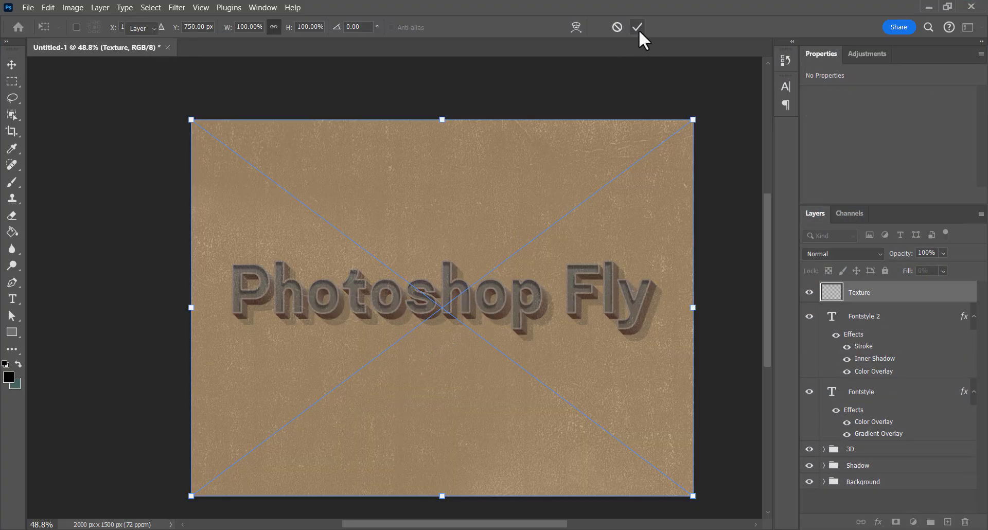
click(637, 28)
Step: Lower the Texture layer's opacity to 39%
drag(907, 262, 889, 261)
scroll(502, 322, down, 2)
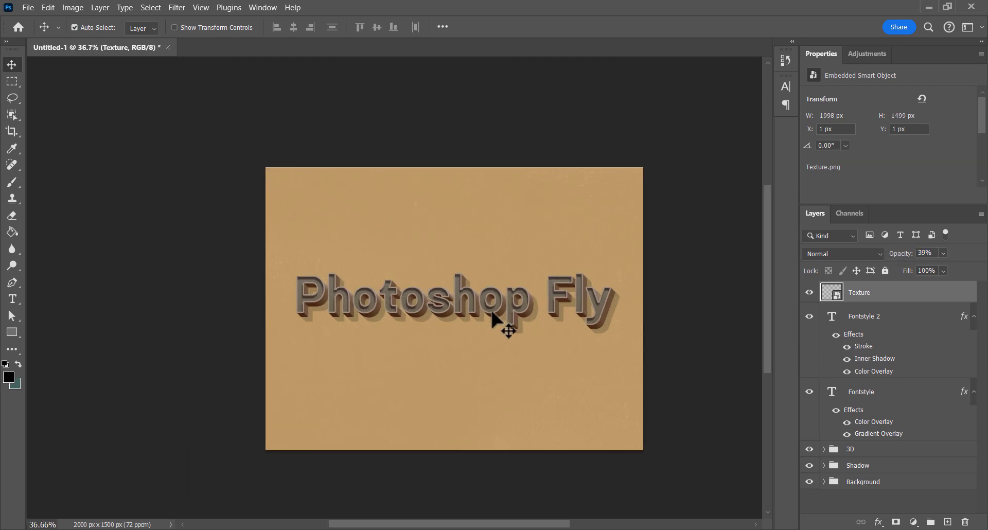
scroll(502, 326, up, 5)
scroll(471, 309, up, 1)
scroll(471, 309, down, 3)
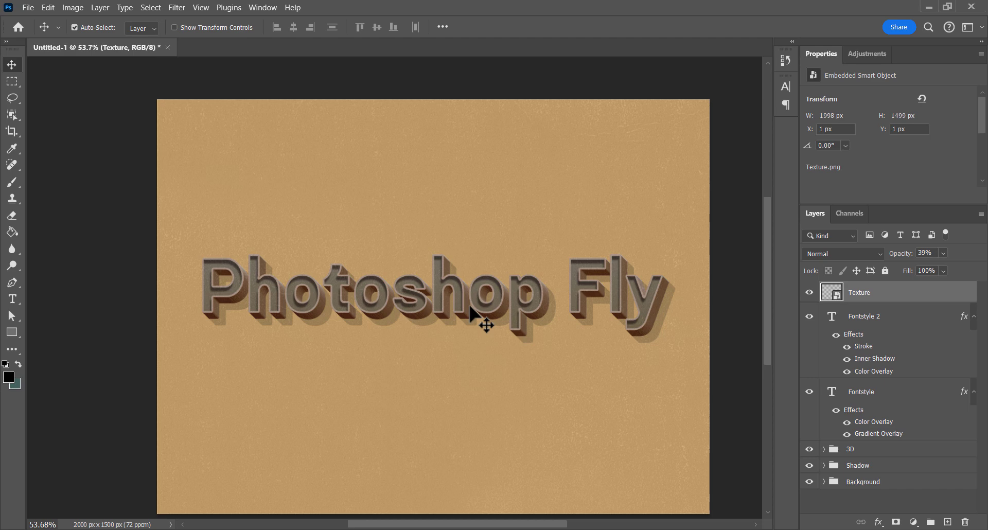
scroll(437, 304, down, 1)
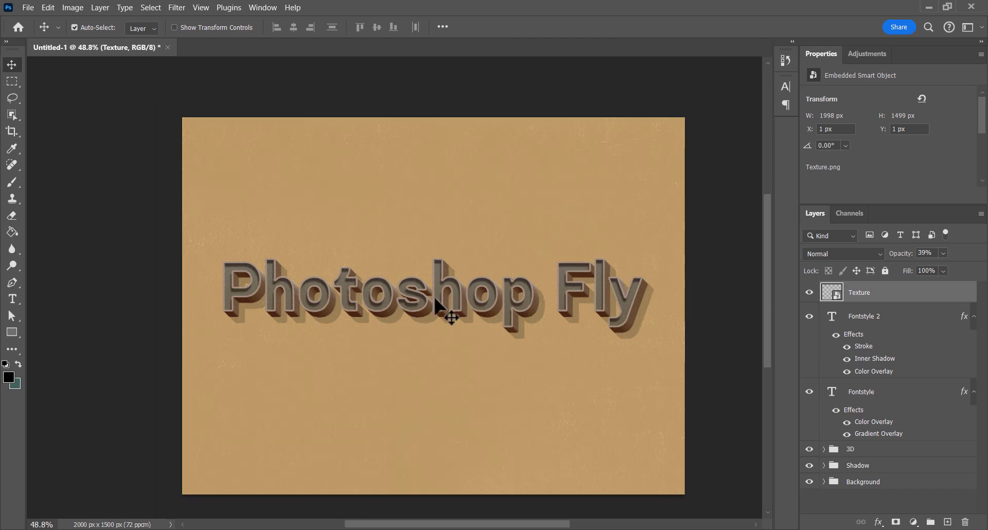
Step: Duplicate the Fontstyle 2 layer, move the copy above the Texture layer and rename it "End"
click(871, 319)
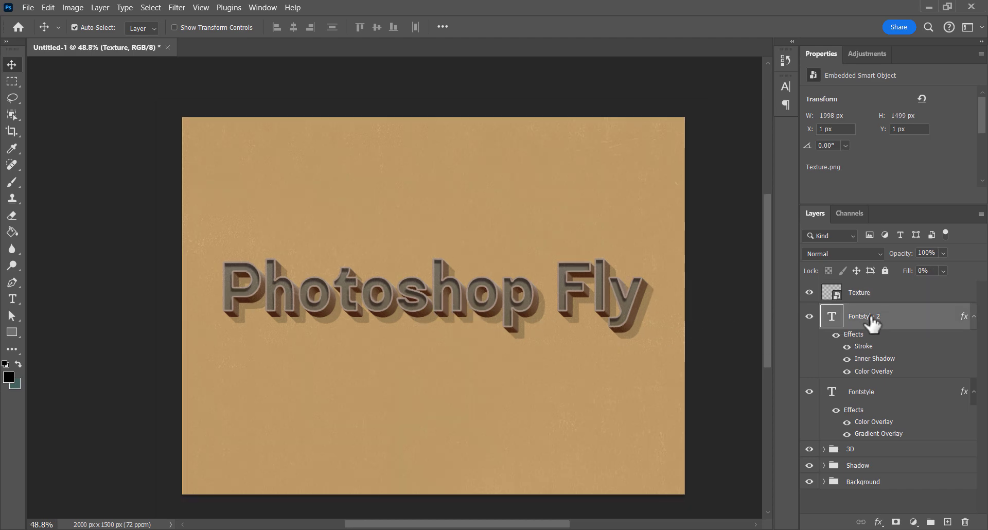
key(ctrl+j)
drag(872, 323, 873, 291)
double_click(872, 295)
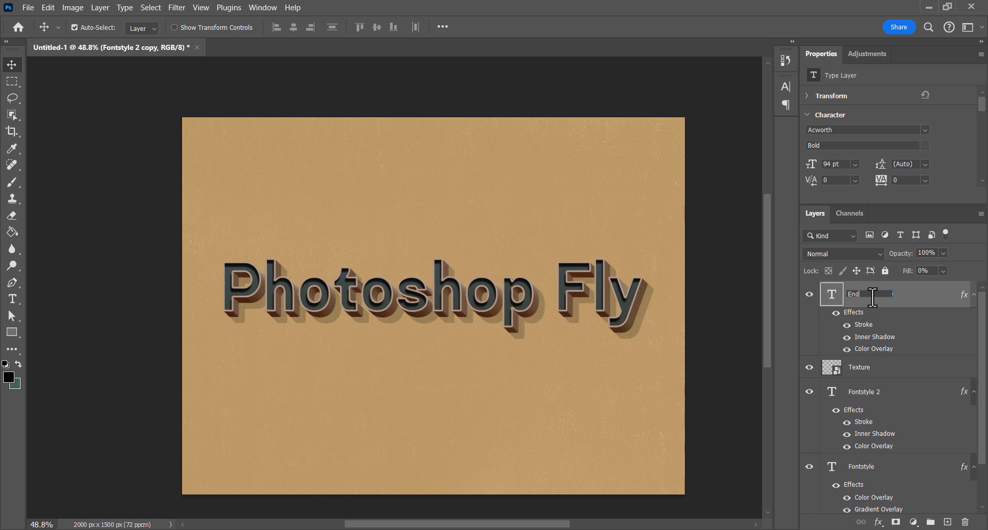
key(Return)
Step: Collapse the layer effects lists and group the Texture, Fontstyle 2 and Fontstyle layers
click(973, 294)
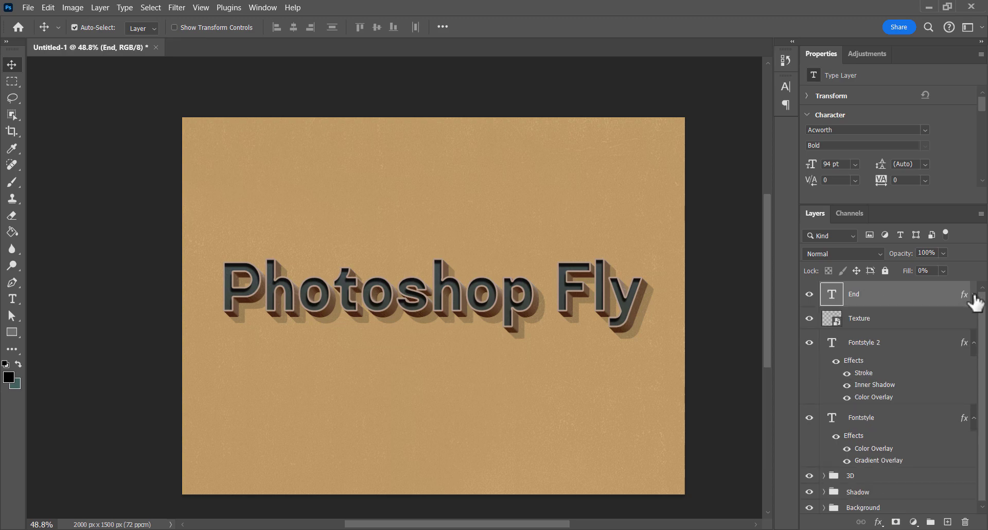
click(972, 342)
click(973, 368)
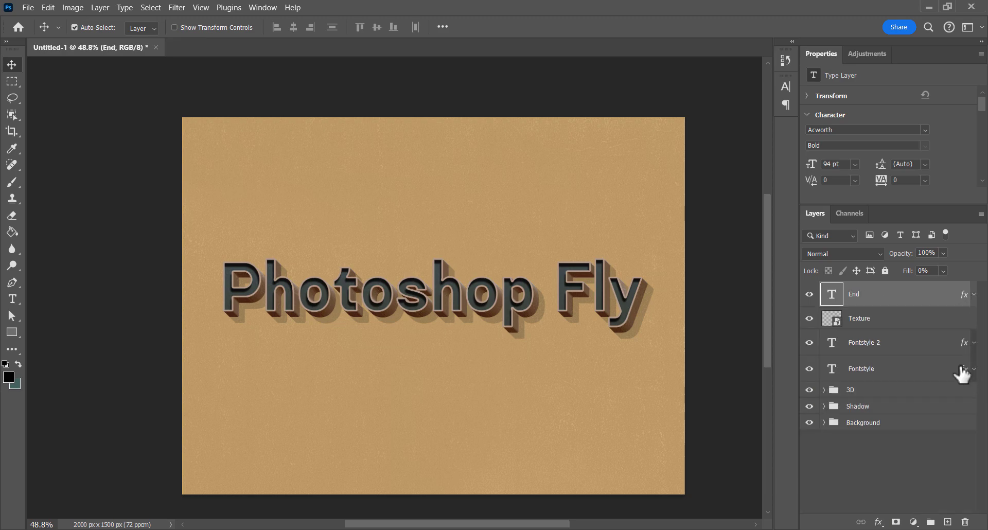
click(922, 365)
ctrl+click(888, 323)
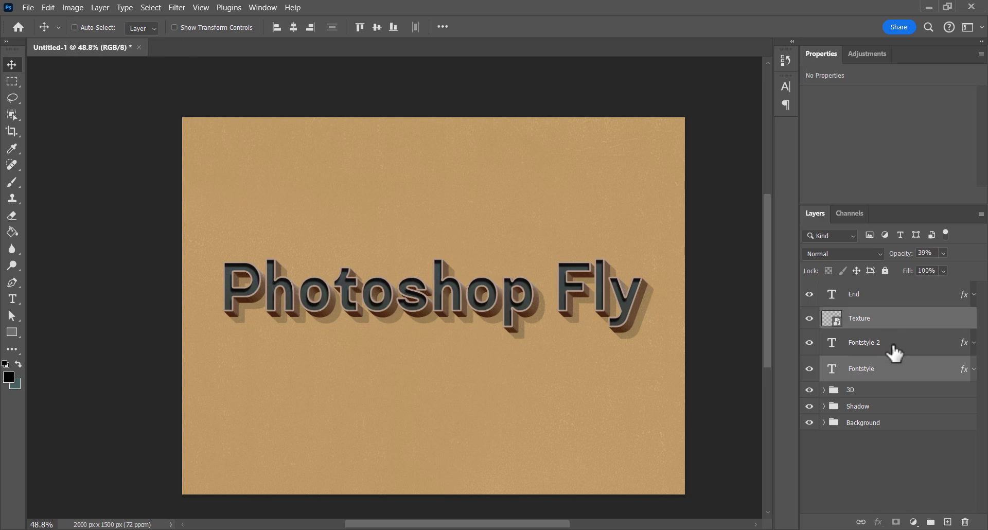
ctrl+click(894, 348)
key(ctrl+g)
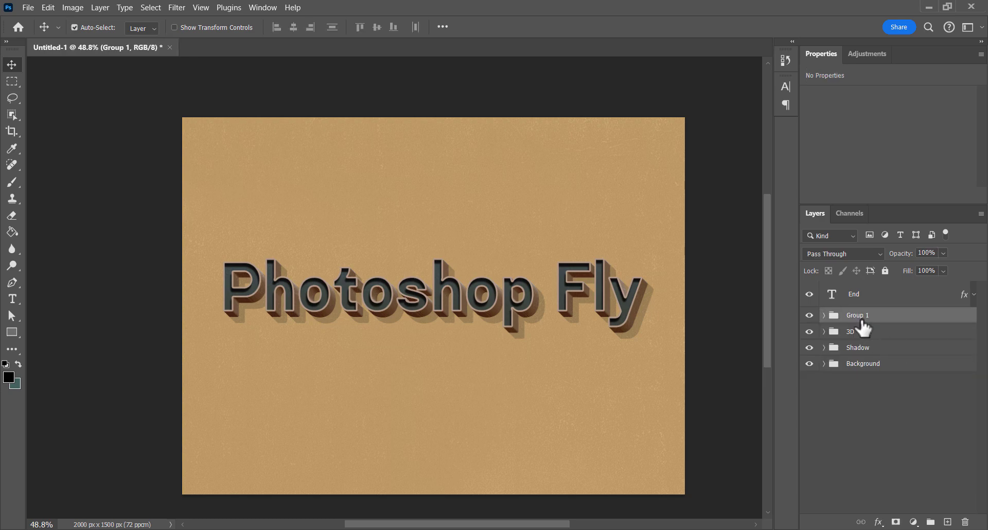
Step: Compare the text with the End layer hidden and shown, and set its opacity to 0% and fill to 100%
click(880, 299)
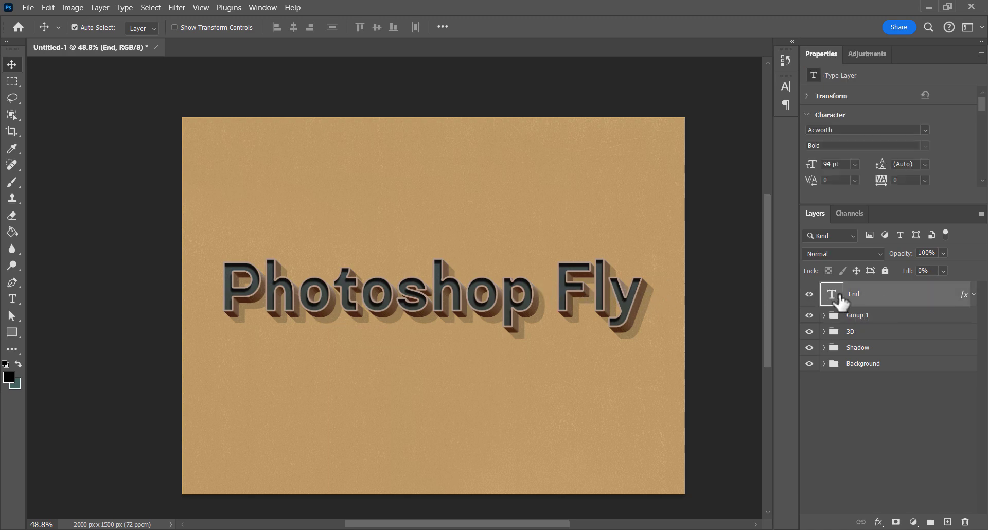
click(810, 297)
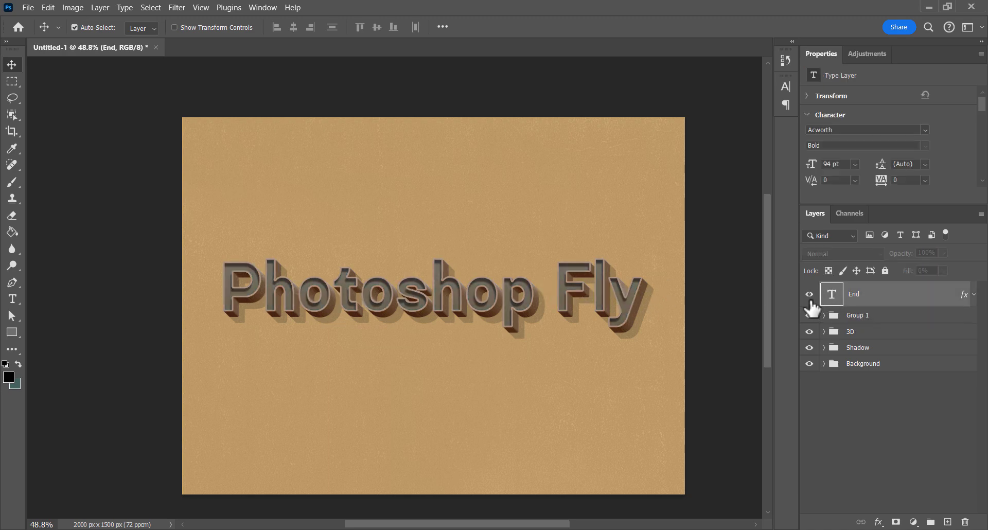
click(809, 298)
drag(911, 260, 962, 284)
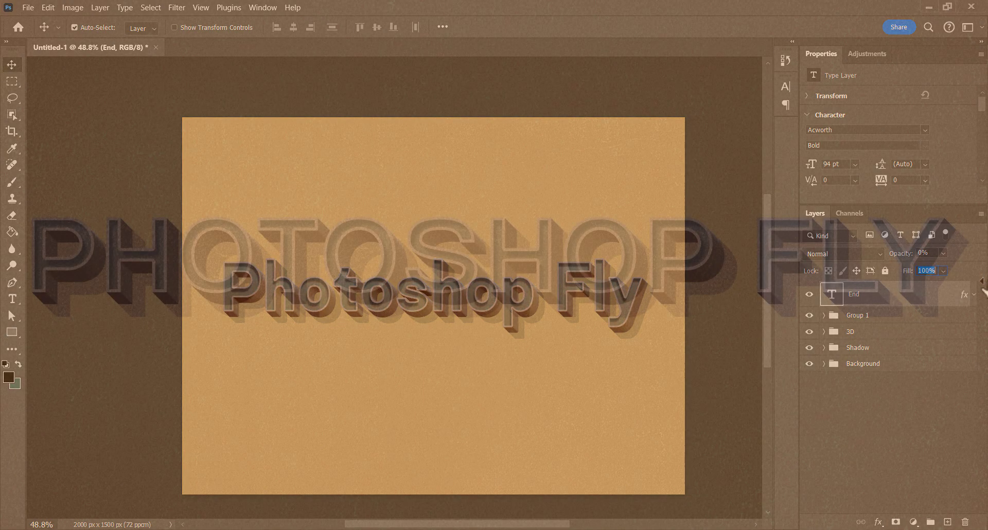